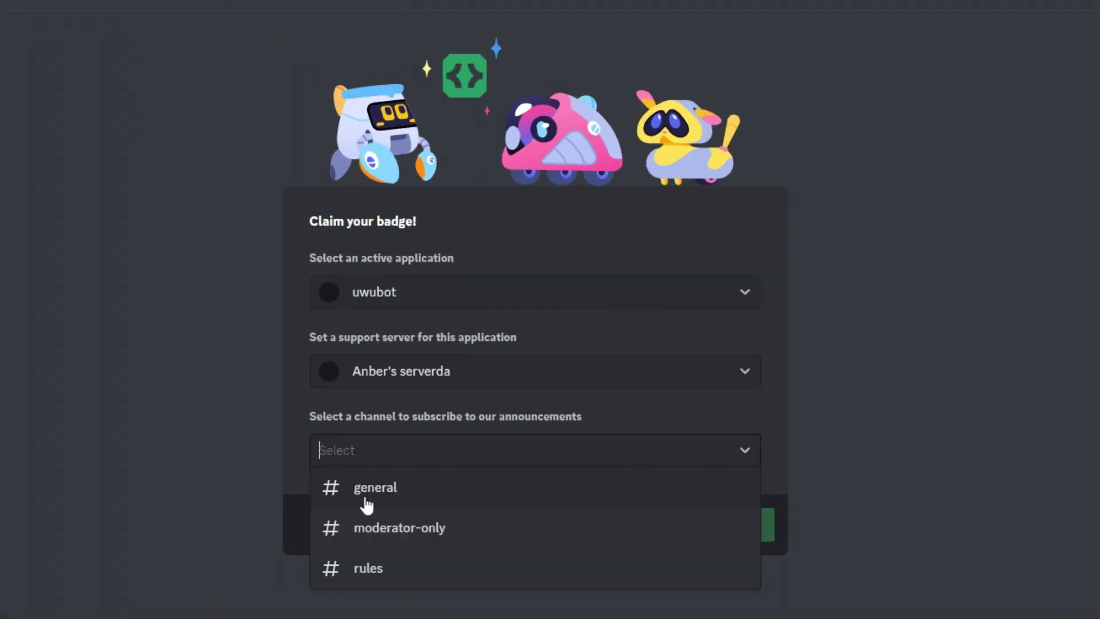
- Choose #general as the announcements channel, then head out of the building in Fortnite
left_click(370, 493)
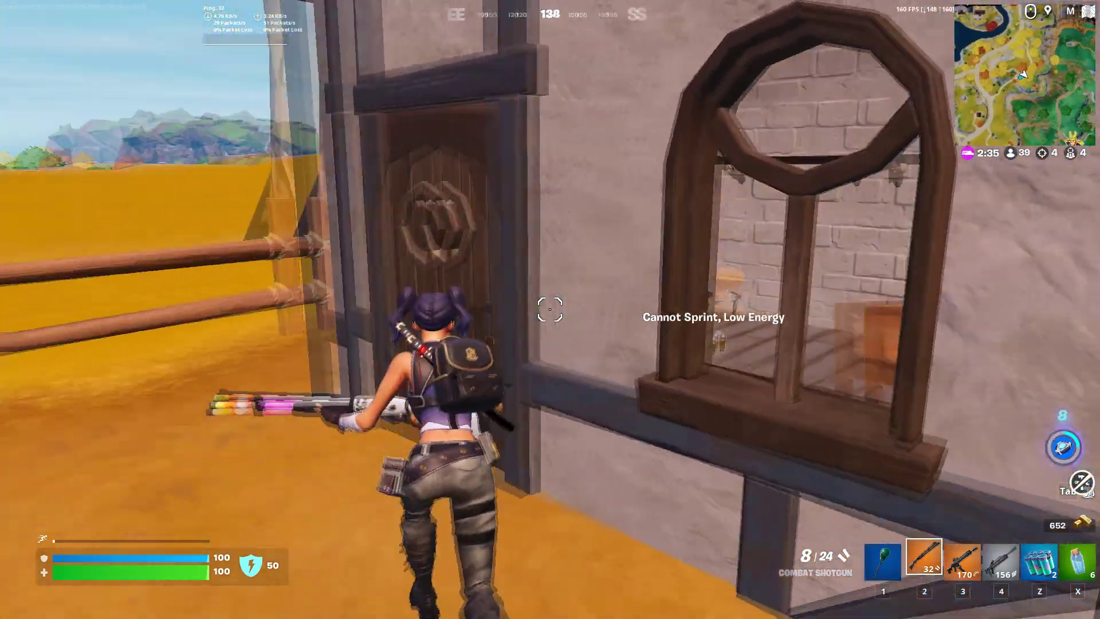
key("1")
key("4")
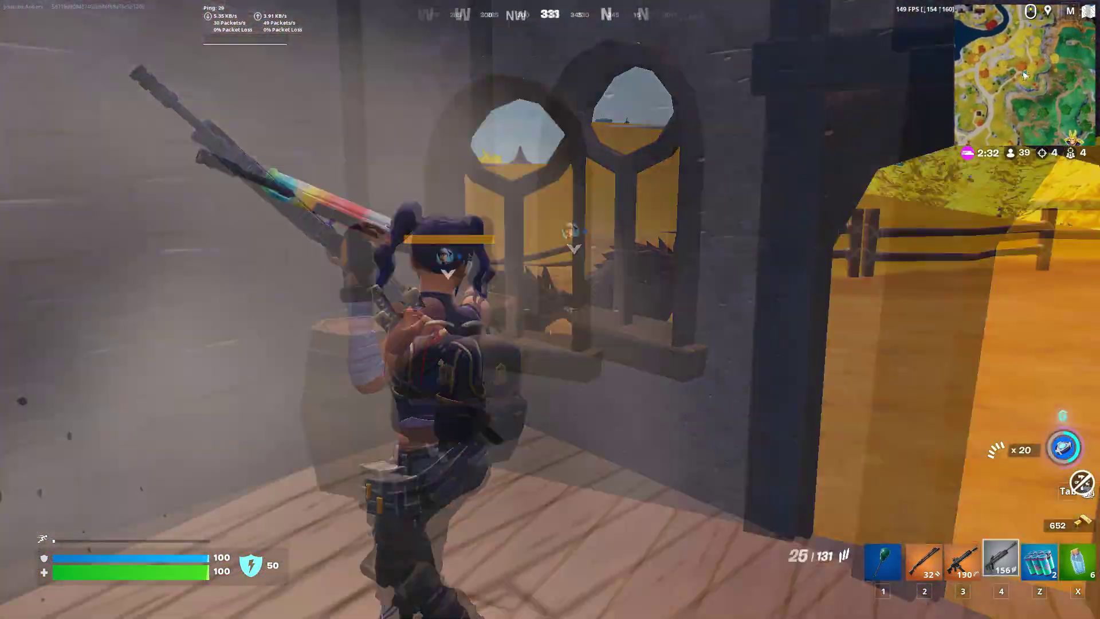
- Ride the wolf through the woods, checking Reality Augments and swapping to the Combat Shotgun
key("e")
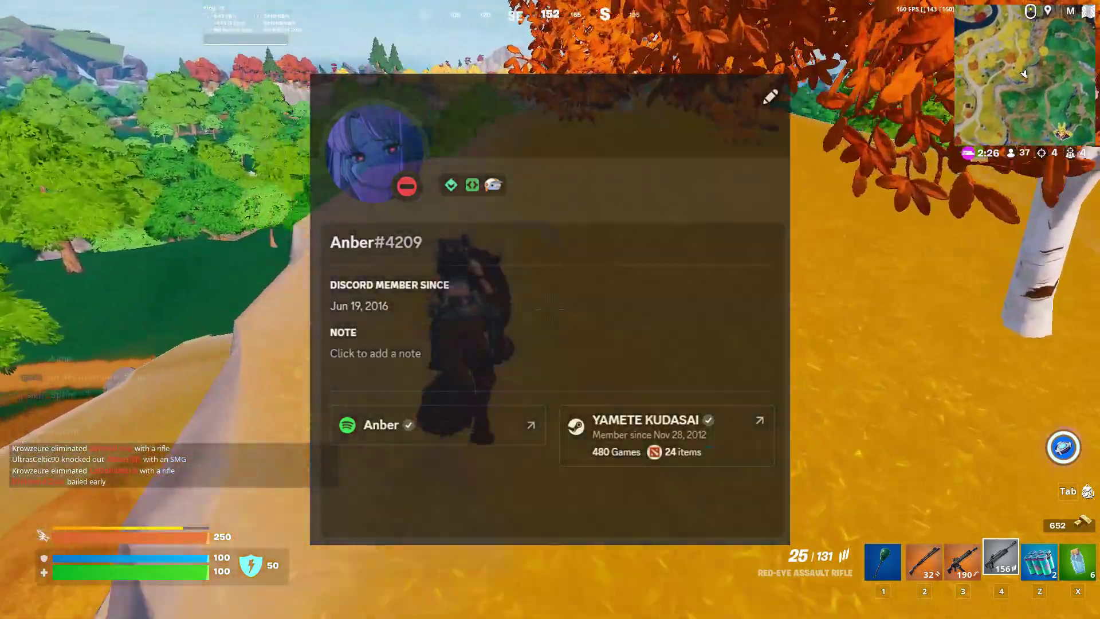
key("7")
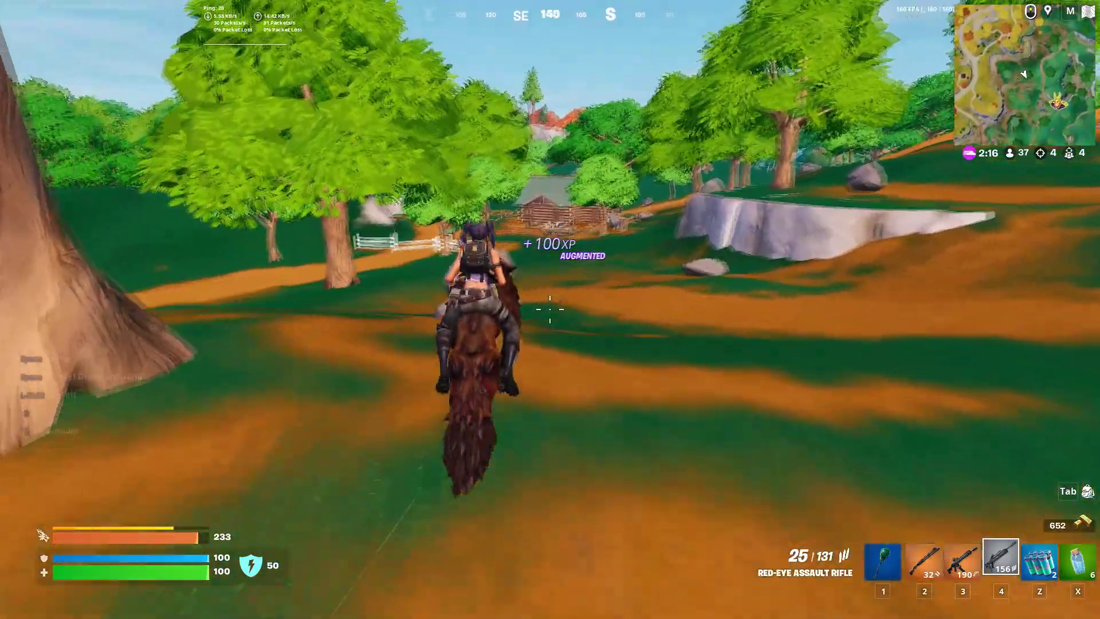
key("2")
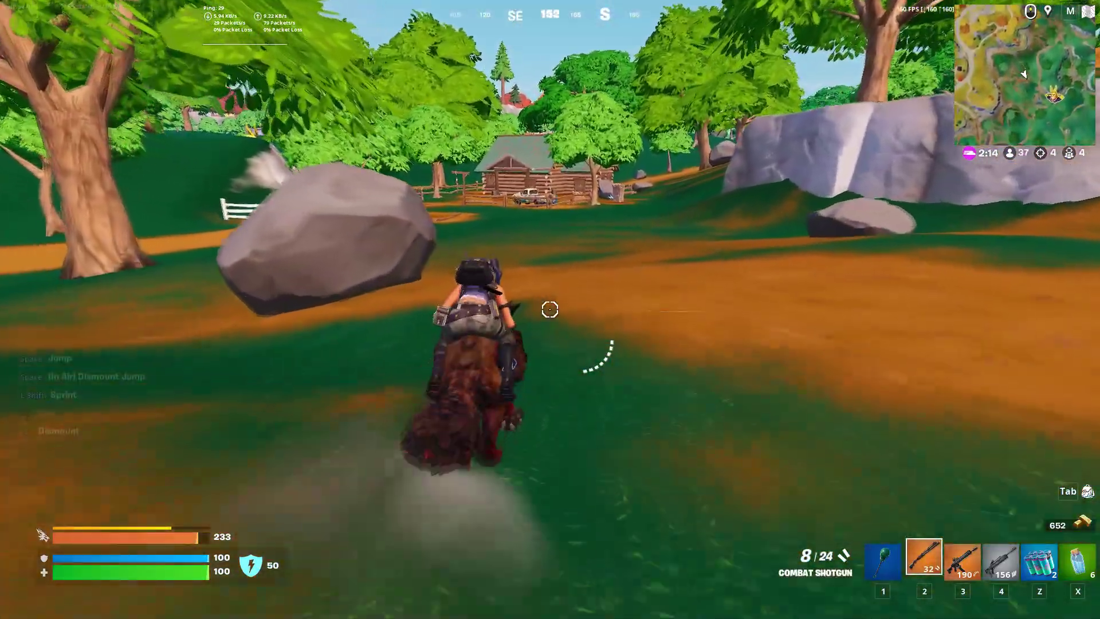
key("1")
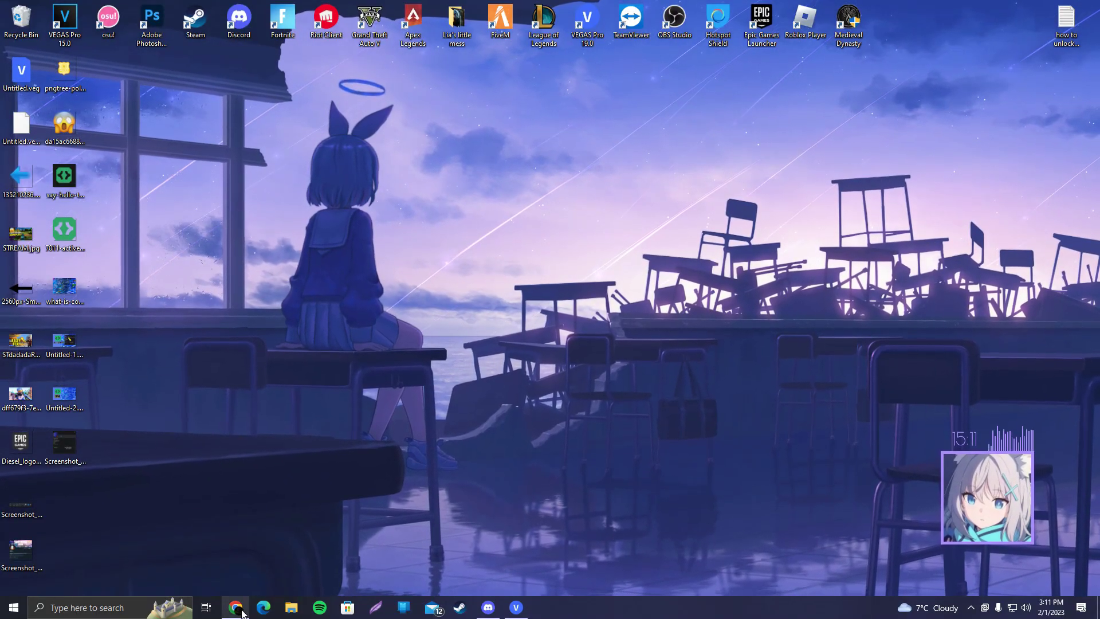
- Google 'discord', open discord.com and log in to reach the Friends list
left_click(240, 611)
type("d")
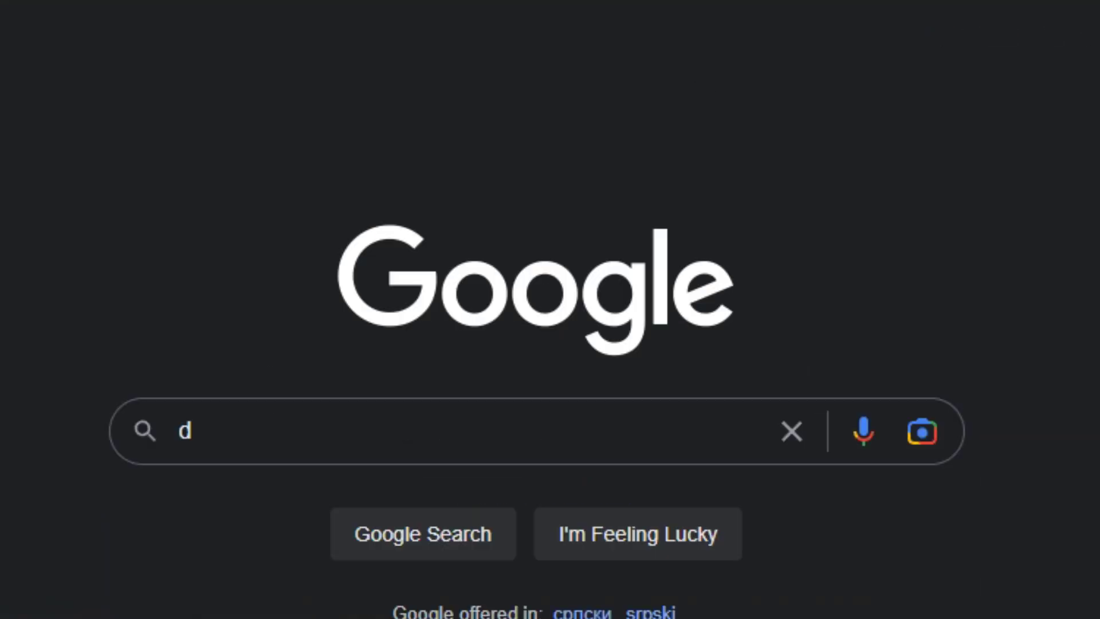
left_click(278, 319)
type("i")
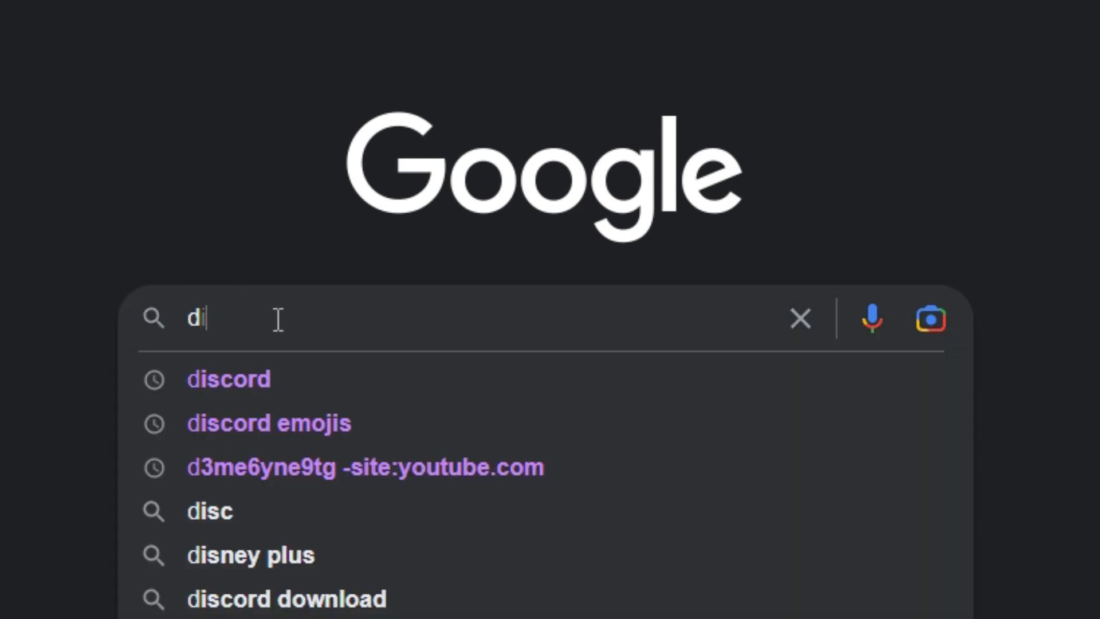
type("scord")
key("Return")
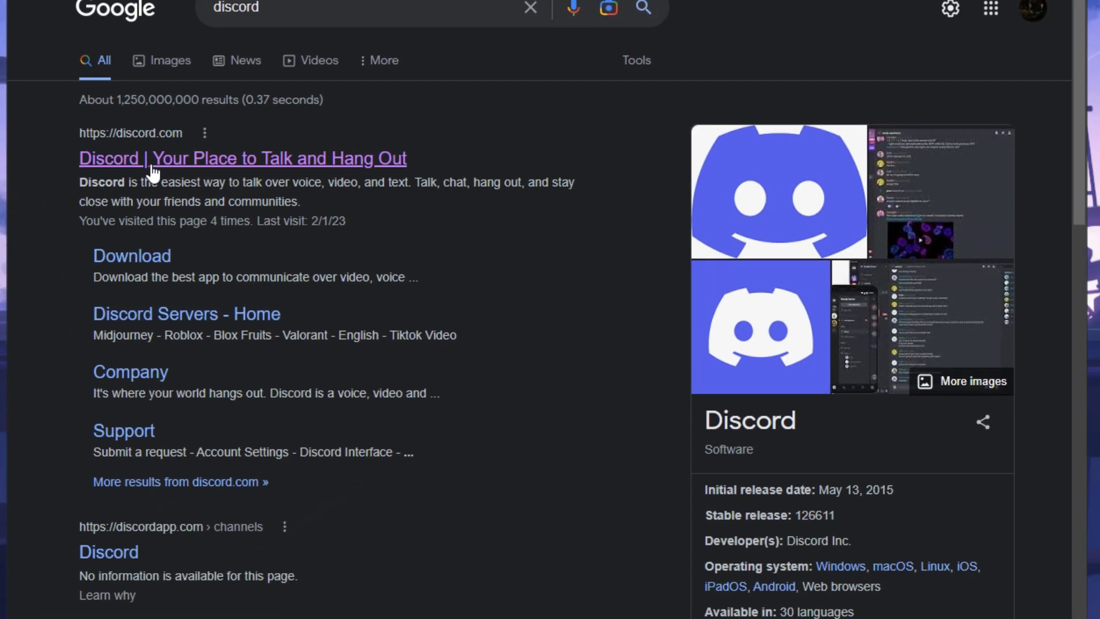
left_click(153, 170)
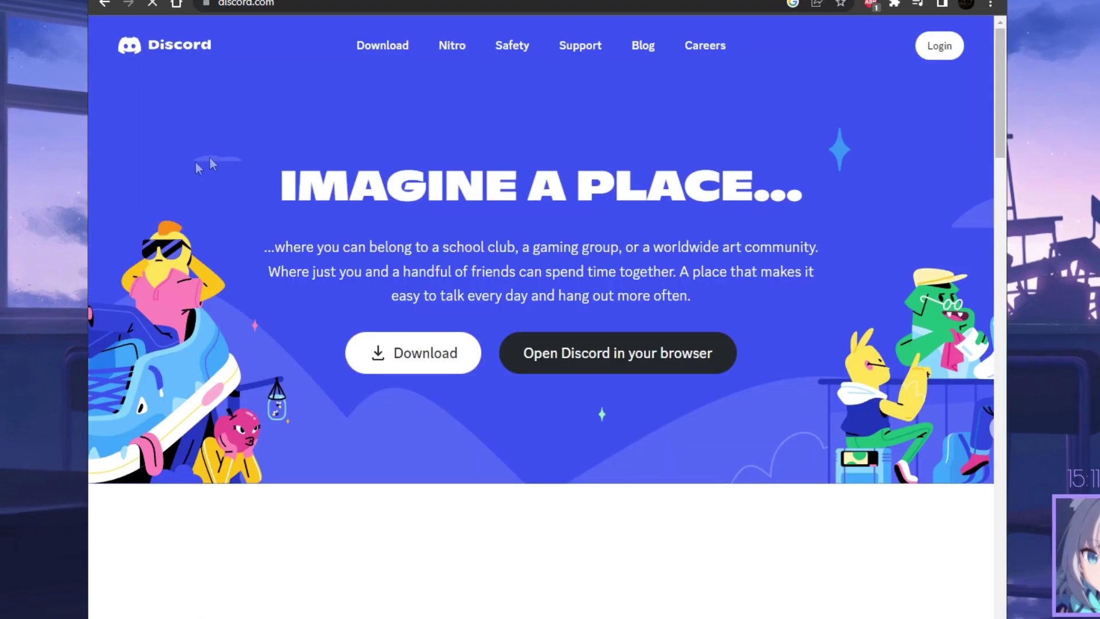
left_click(939, 47)
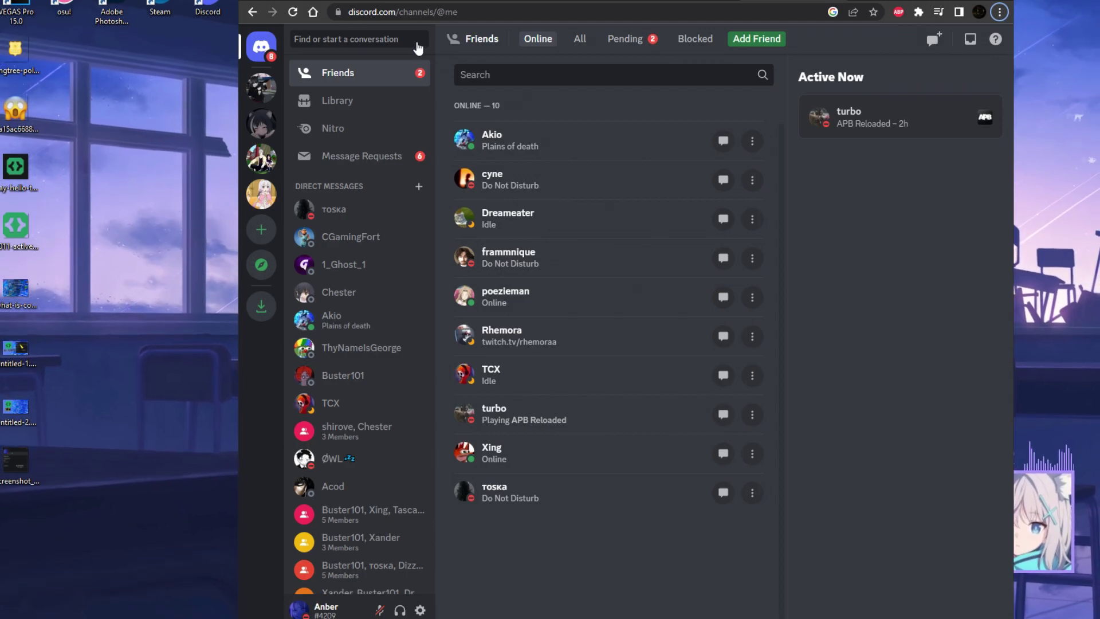
left_click_drag(399, 12, 568, 19)
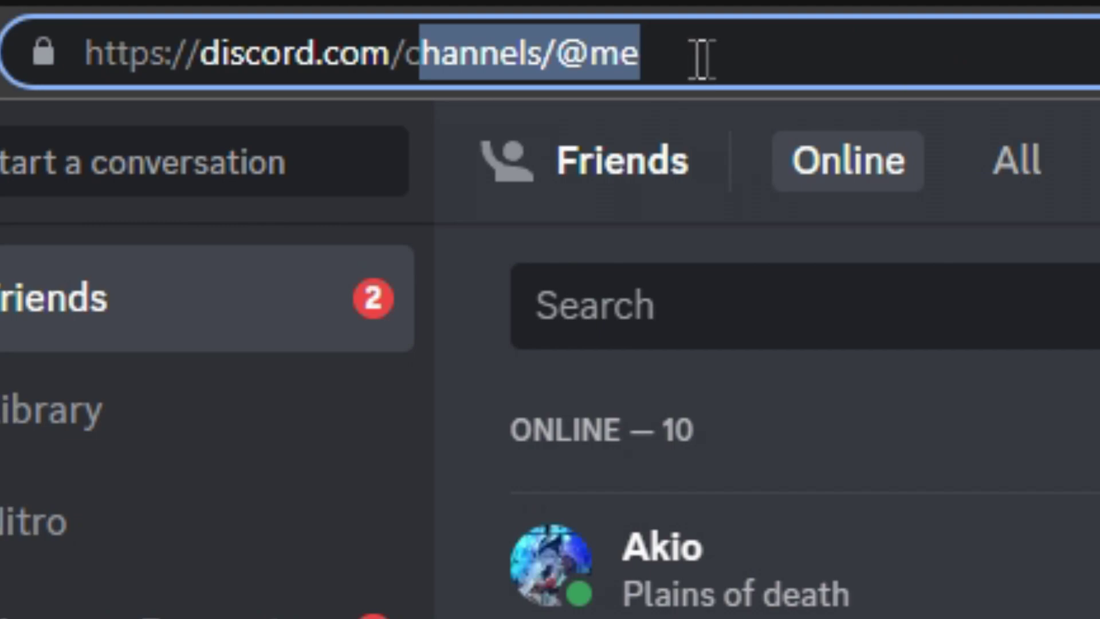
key("BackSpace")
key("BackSpace")
type("de")
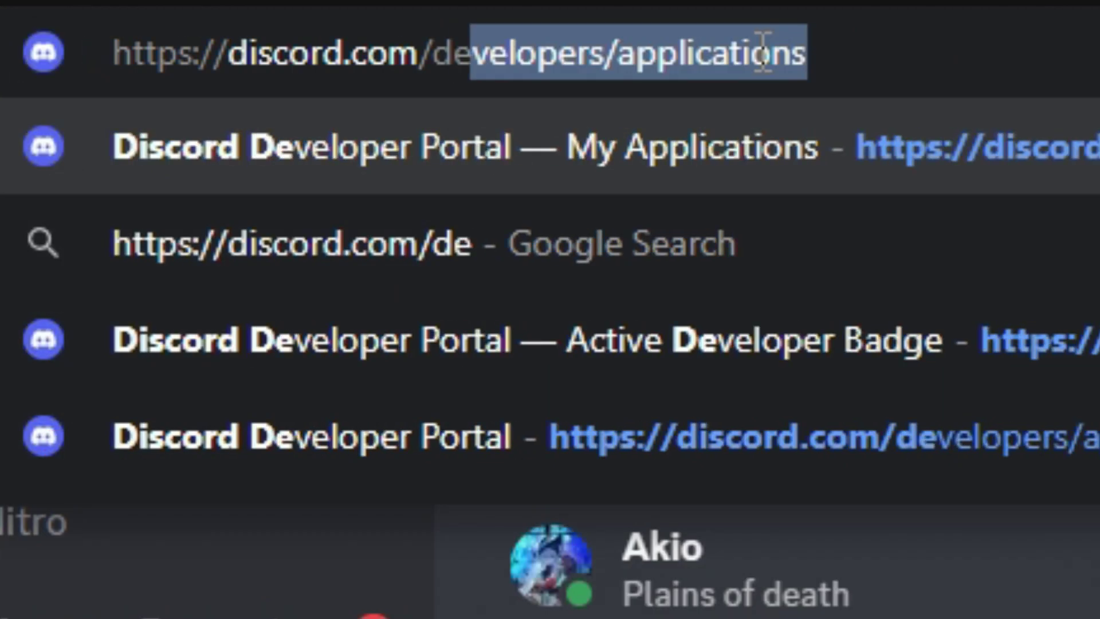
type("velopers/")
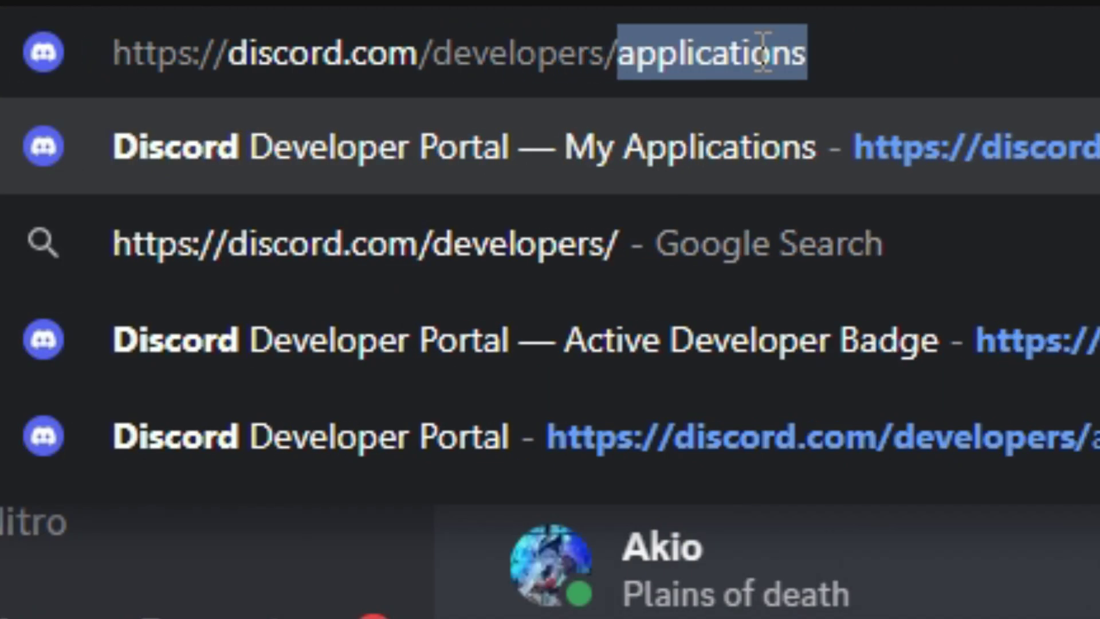
type("applications")
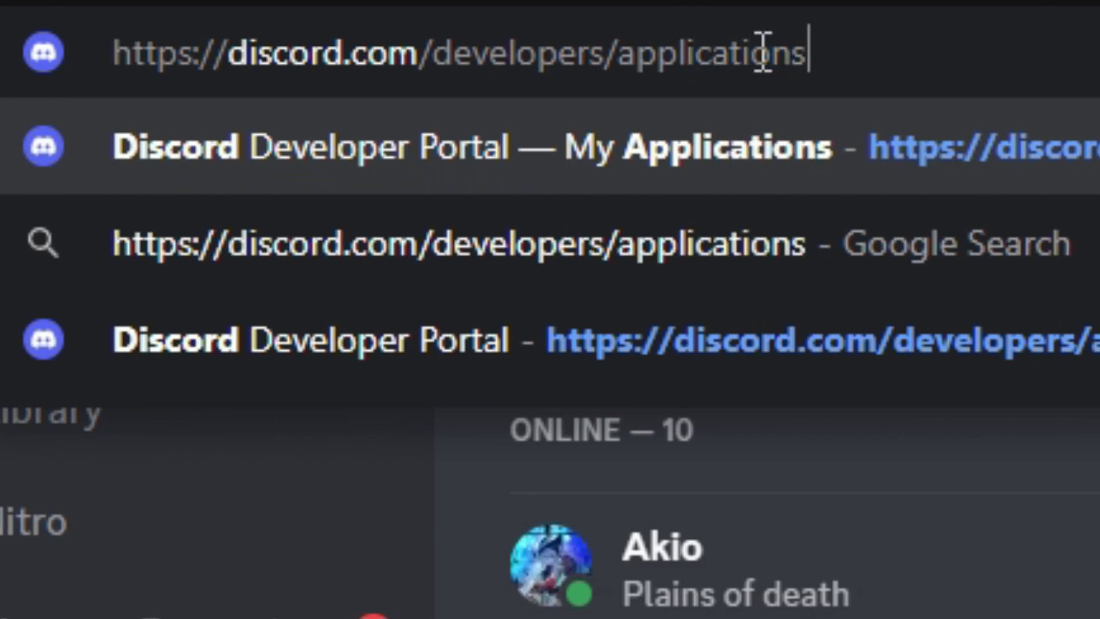
key("Return")
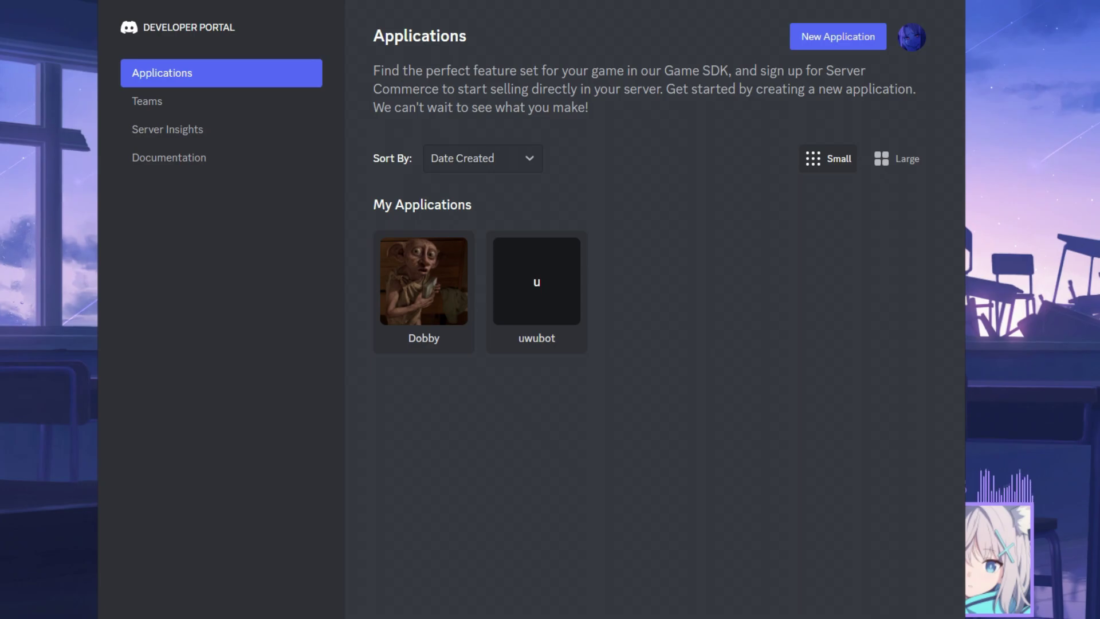
- Create a new application named uwu, agreeing to the developer terms
left_click(826, 43)
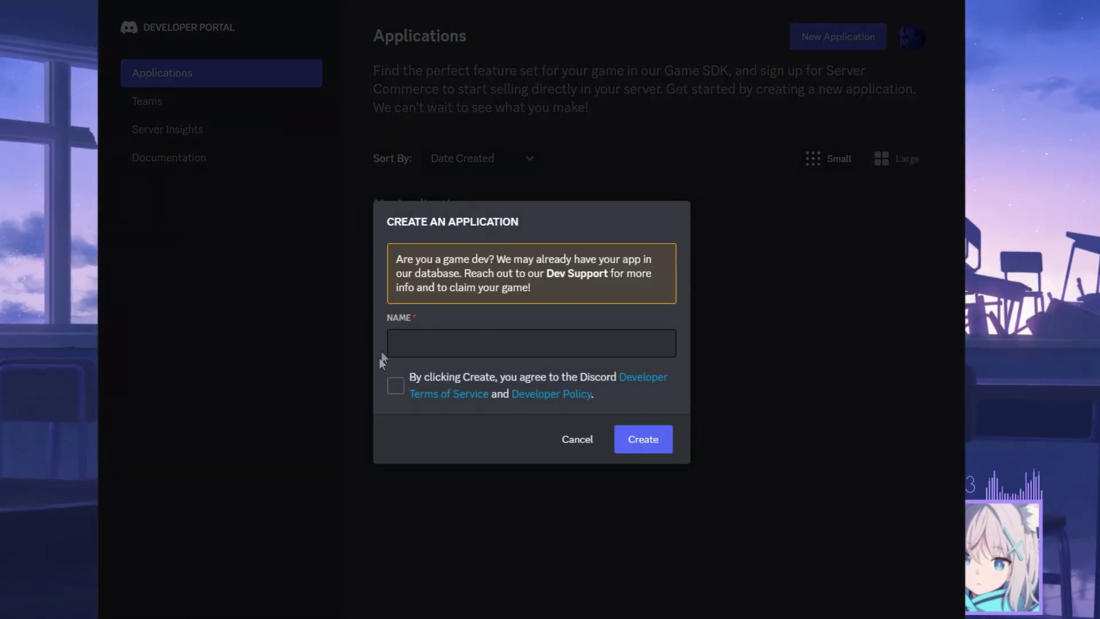
left_click(395, 386)
left_click(534, 339)
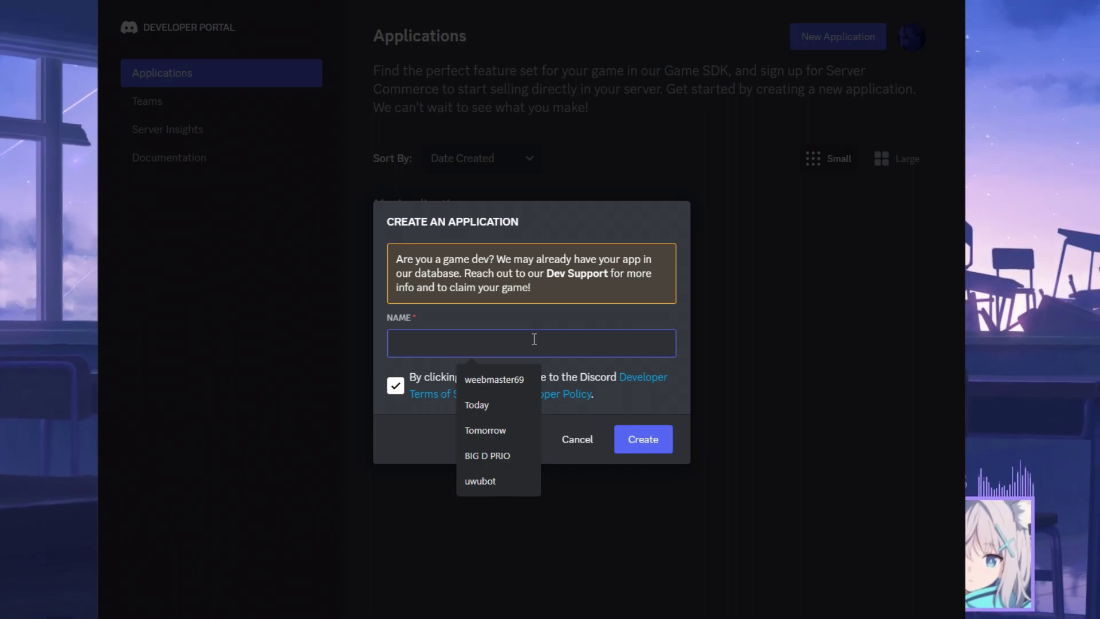
type("uwu")
key("Return")
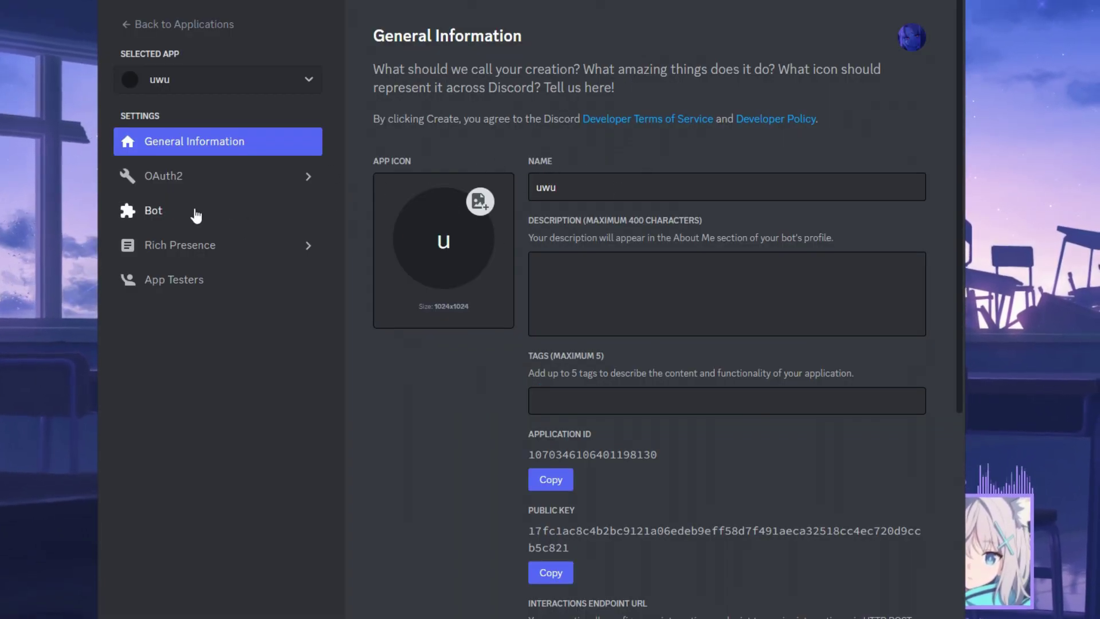
- Try adding a bot user to uwu, which is rejected because the username is taken
left_click(180, 211)
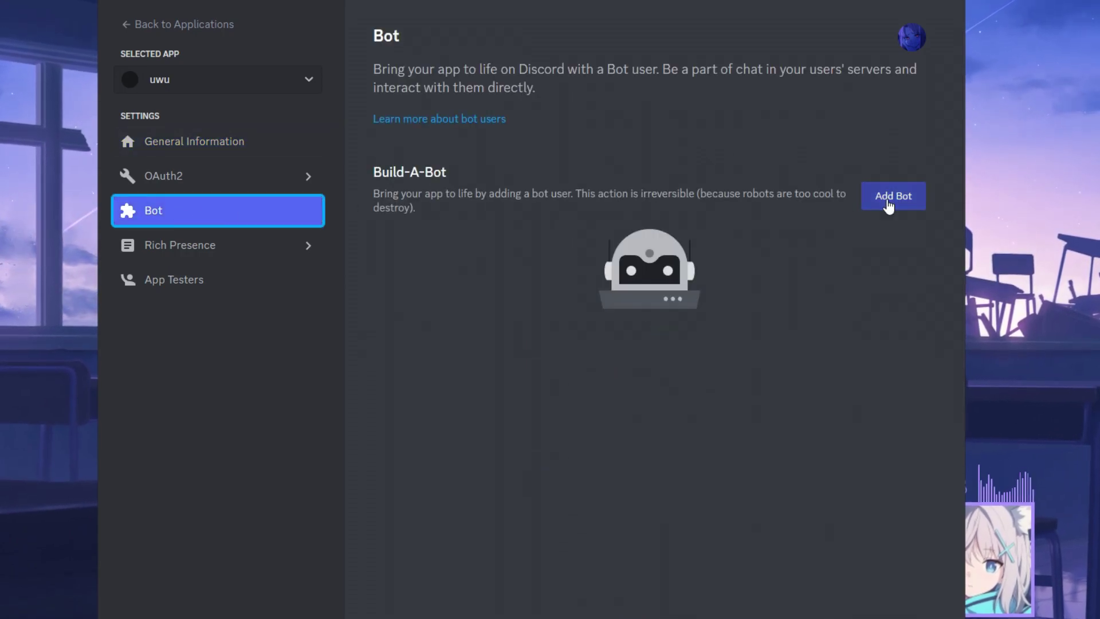
left_click(888, 205)
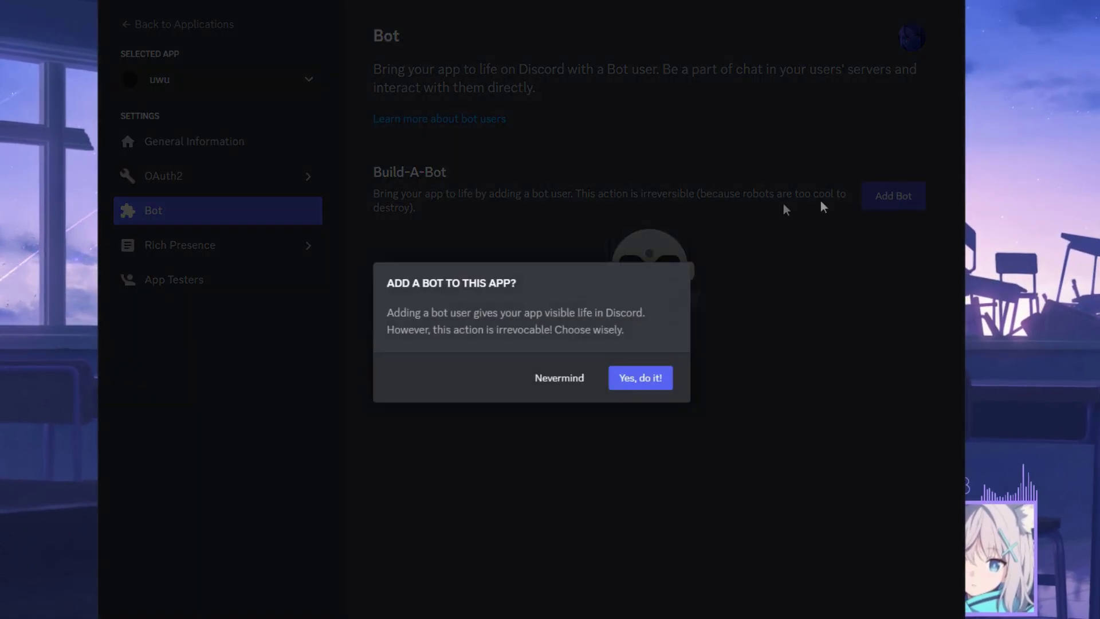
left_click(639, 382)
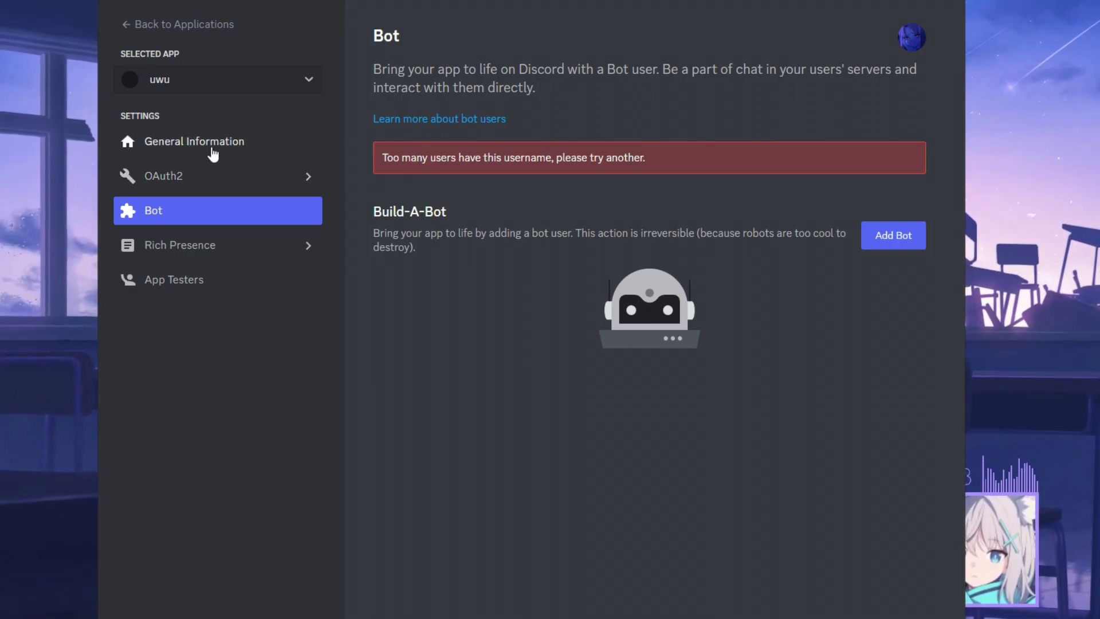
left_click(214, 150)
double_click(579, 186)
type("u")
key("BackSpace")
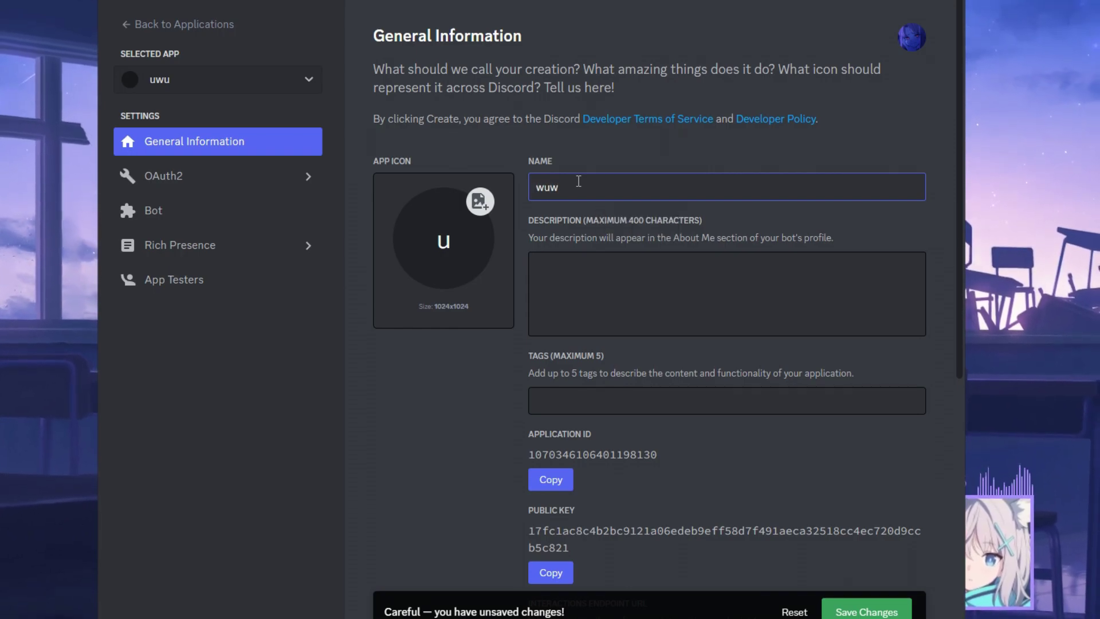
type("wuw10010101010")
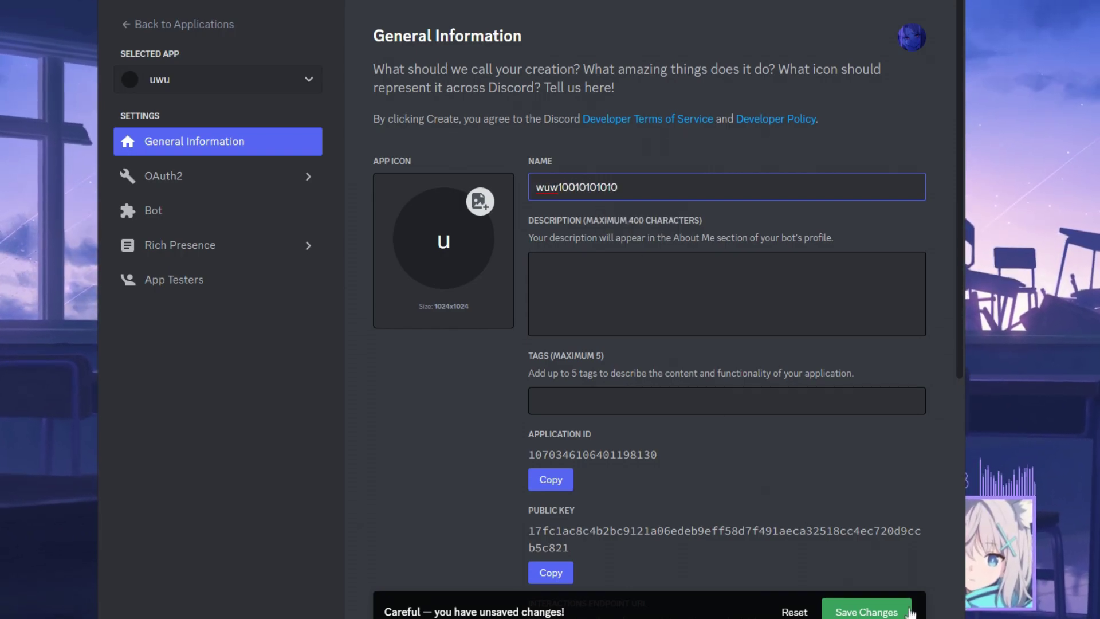
left_click(908, 612)
- Add a bot user to the renamed app and confirm resetting its token
left_click(153, 210)
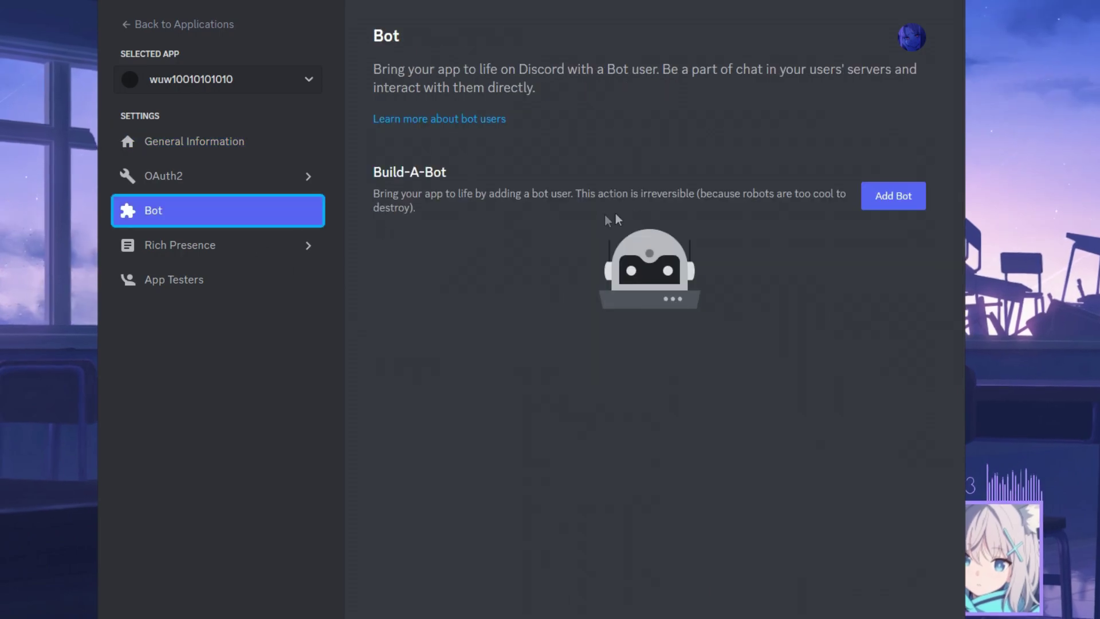
left_click(893, 196)
left_click(635, 377)
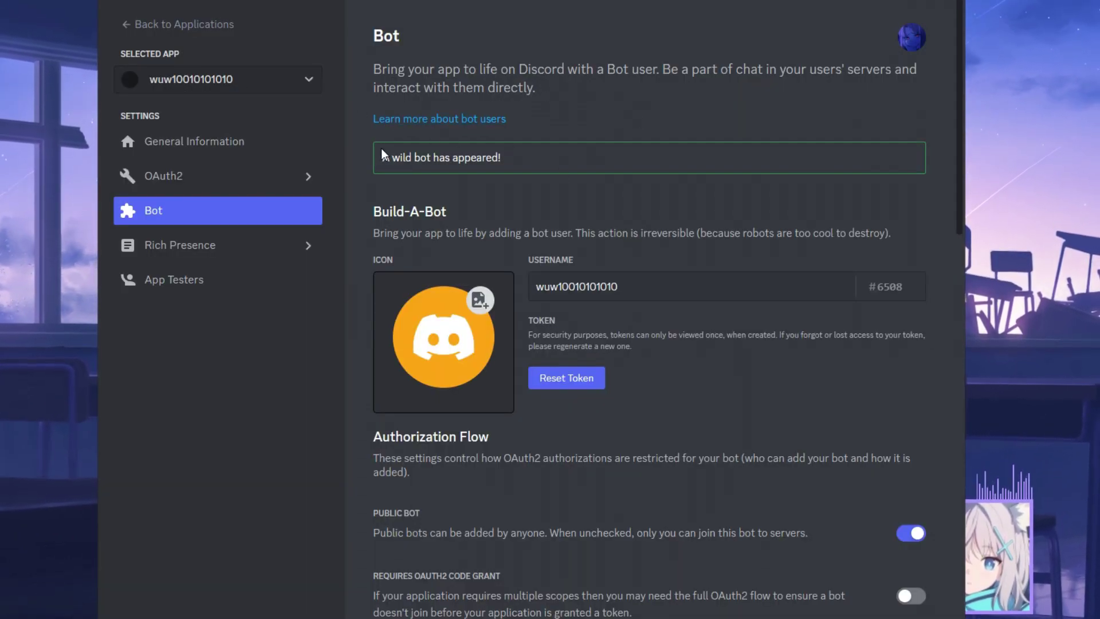
left_click_drag(384, 155, 535, 160)
left_click(446, 191)
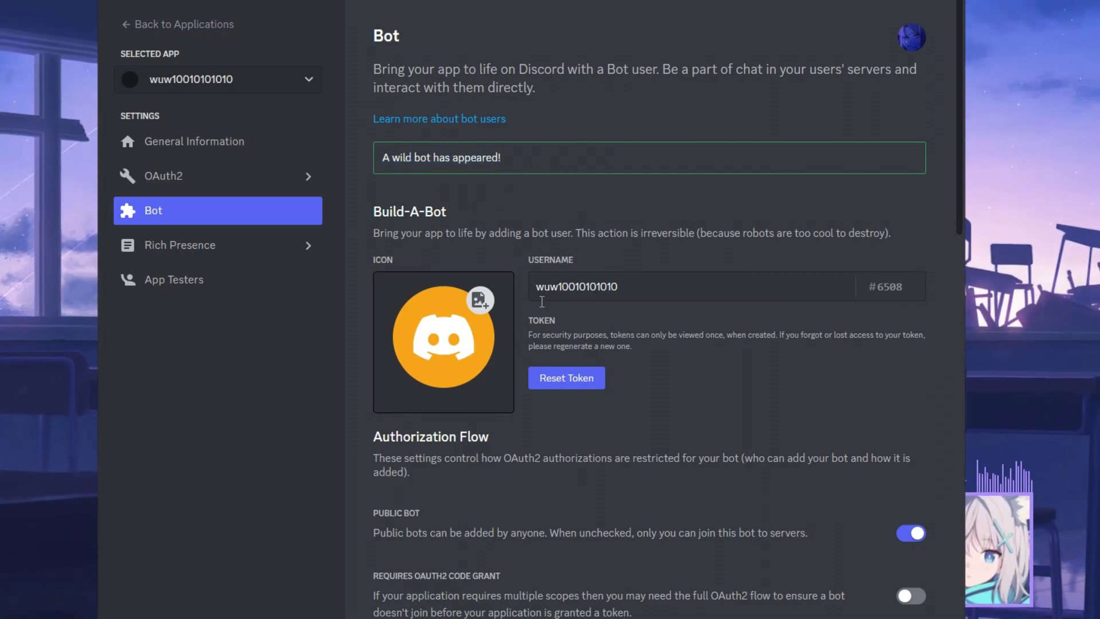
left_click(569, 378)
left_click(642, 380)
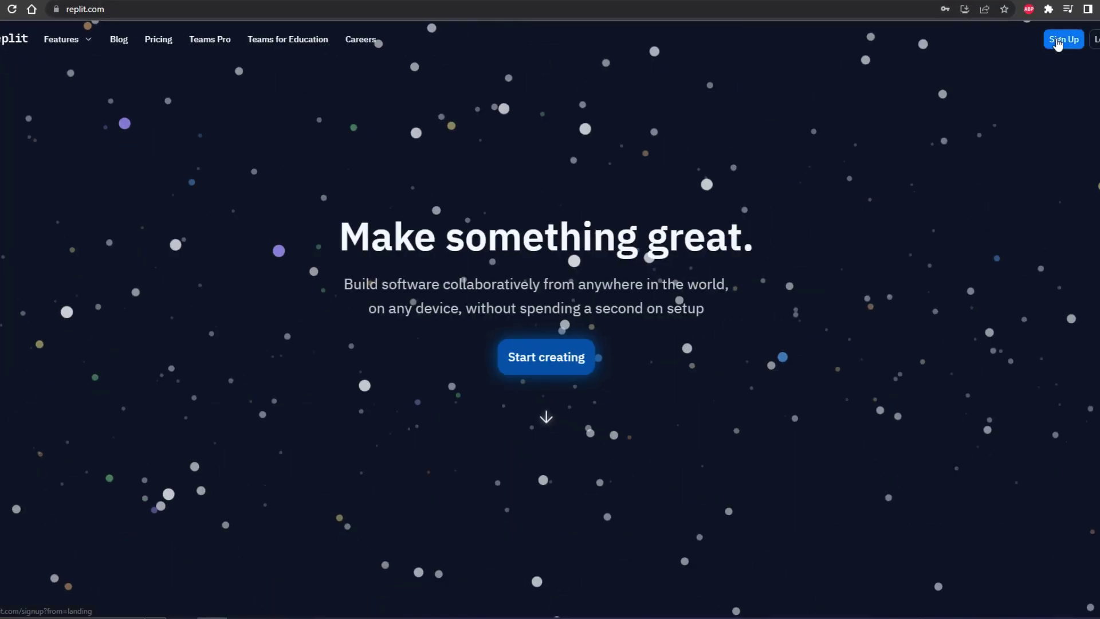
- Sign up on Replit with a '4' added to the taken username, plus an email address and password
left_click(1060, 37)
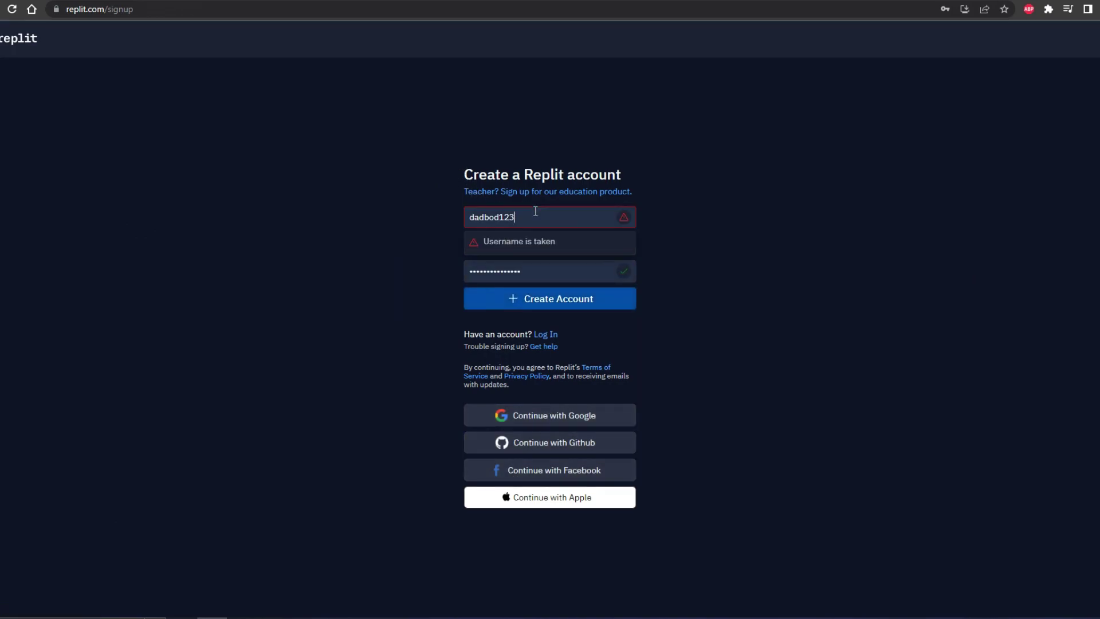
type("4")
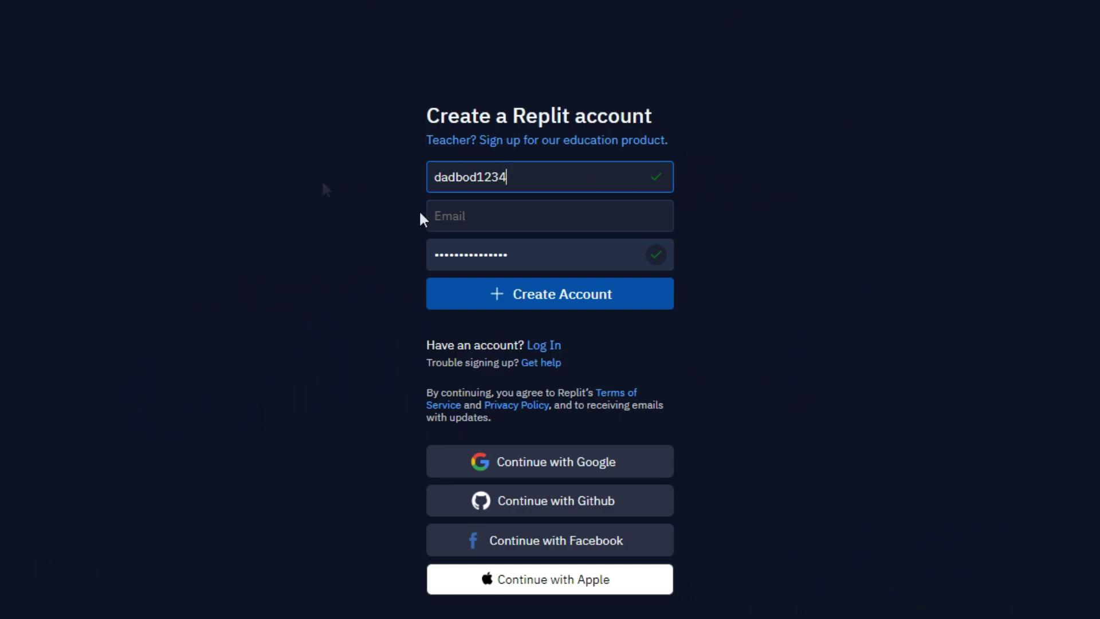
left_click(507, 210)
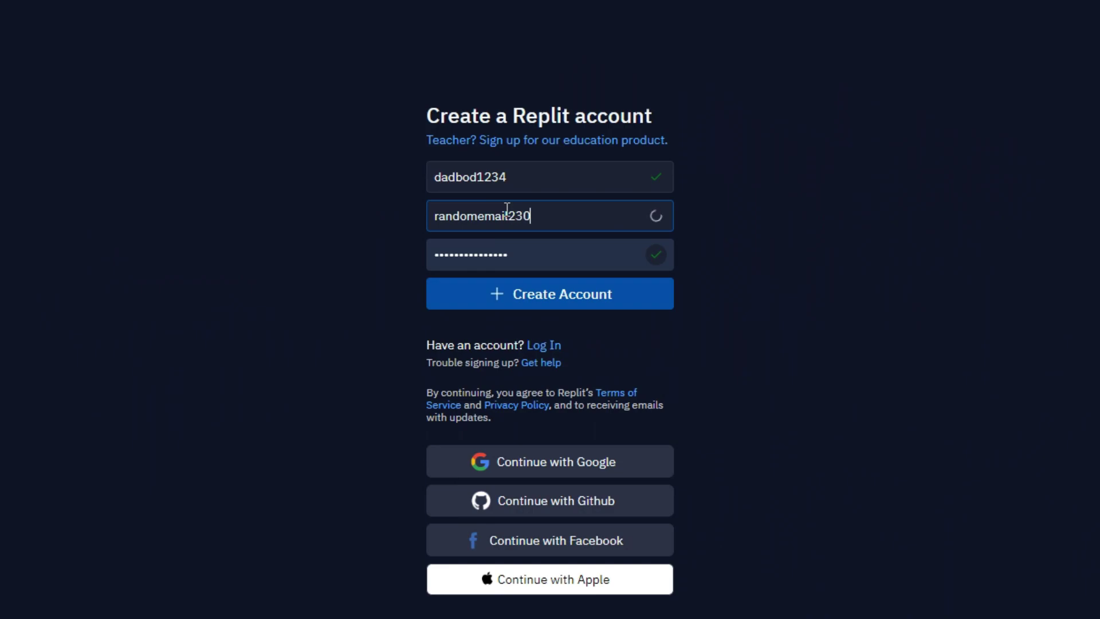
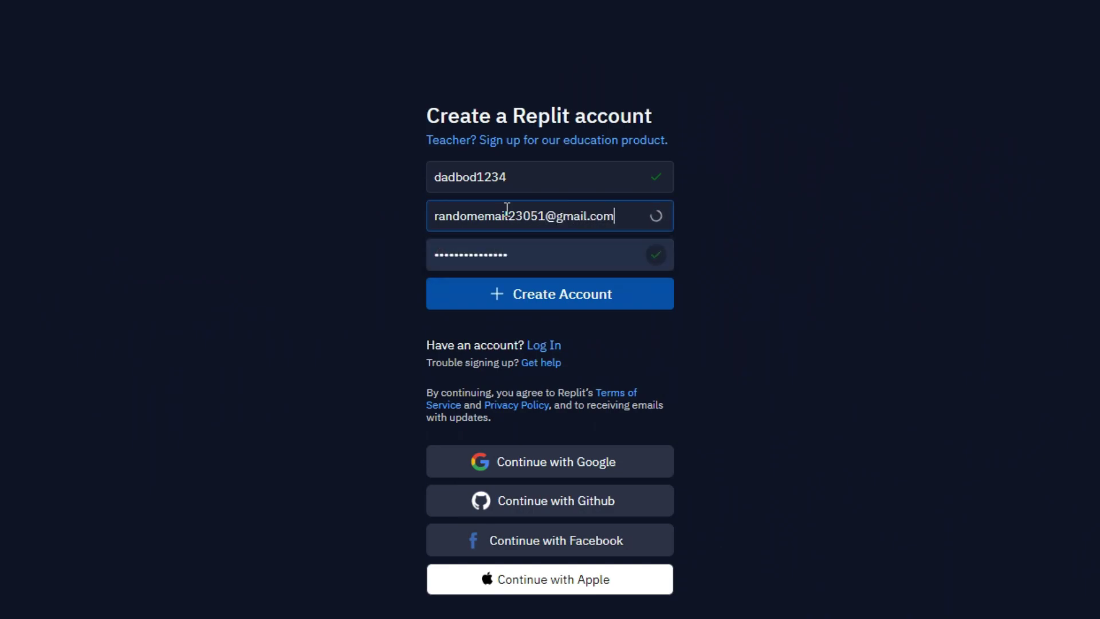
key("Tab")
type("•••••••••••••")
left_click(624, 293)
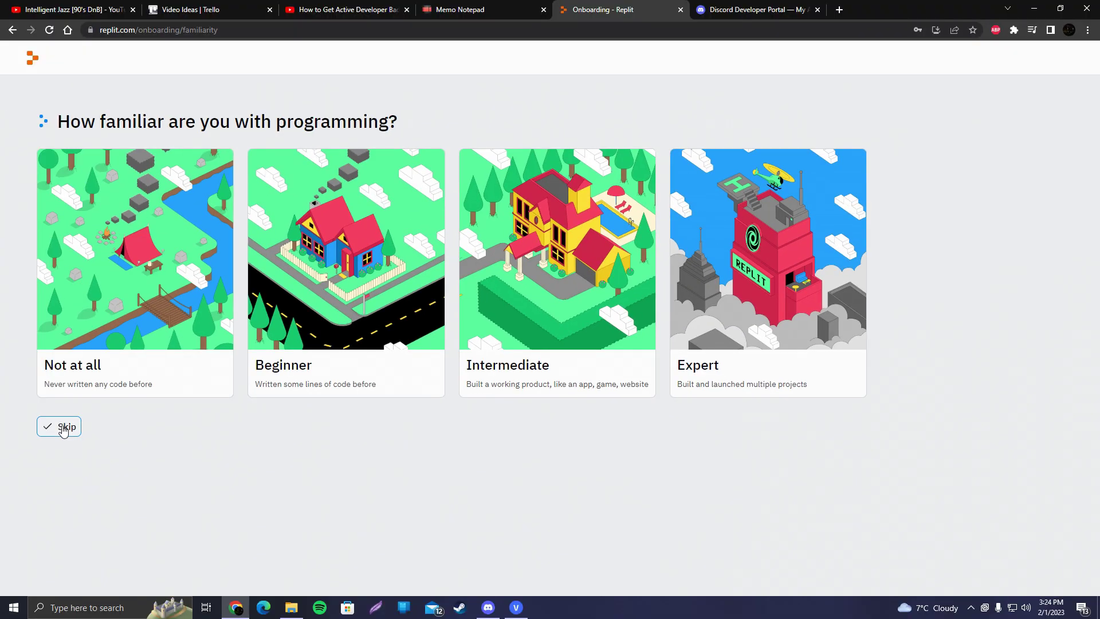
- Skip the programming-experience question and the tutorial offer to reach Replit Home
left_click(70, 428)
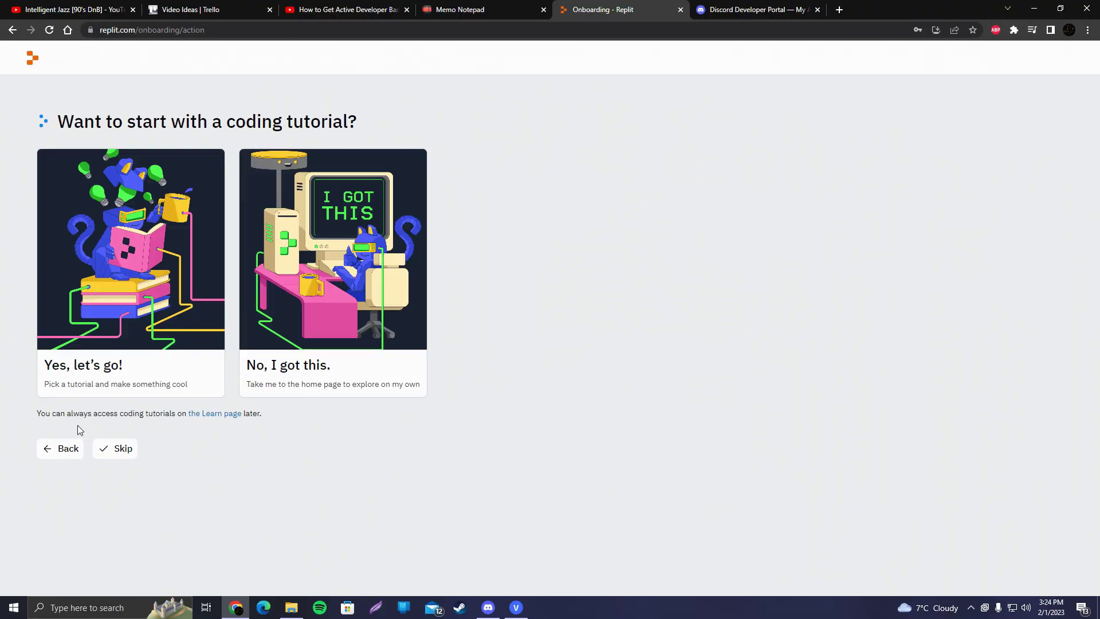
left_click(122, 448)
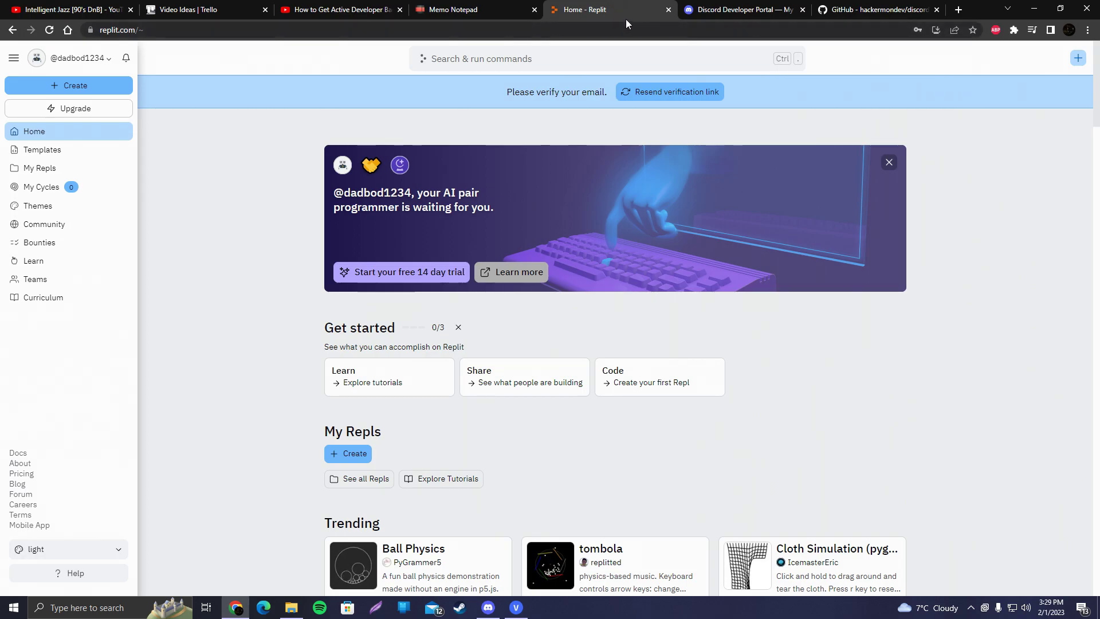
left_click(857, 10)
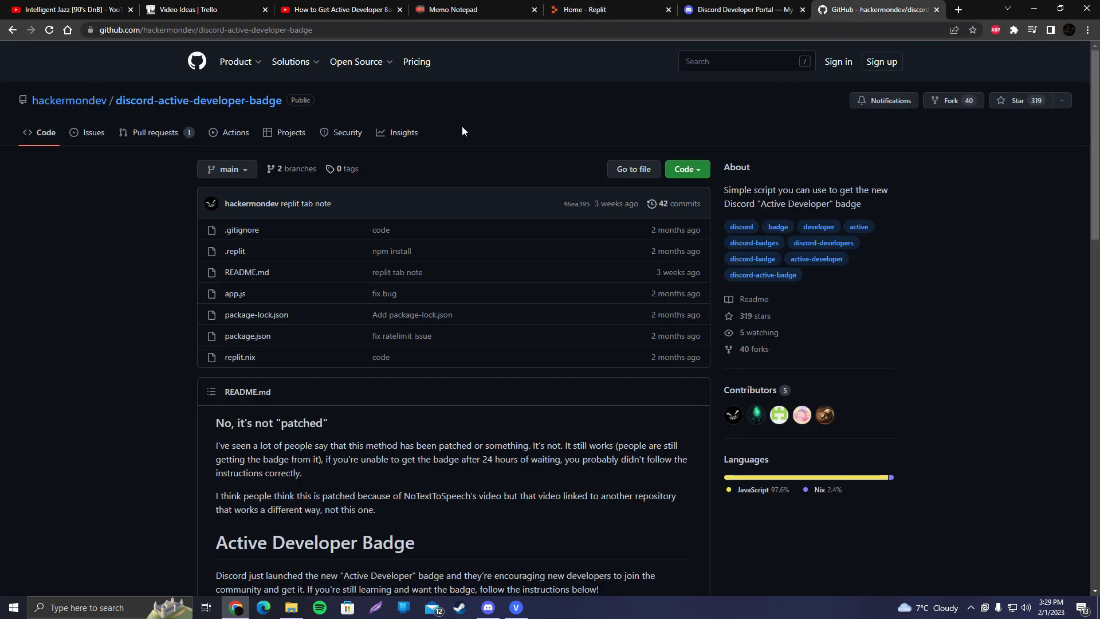
- Import discord-active-developer-badge into a new repl using the README's Run on Replit badge
scroll(434, 208, "down", 15)
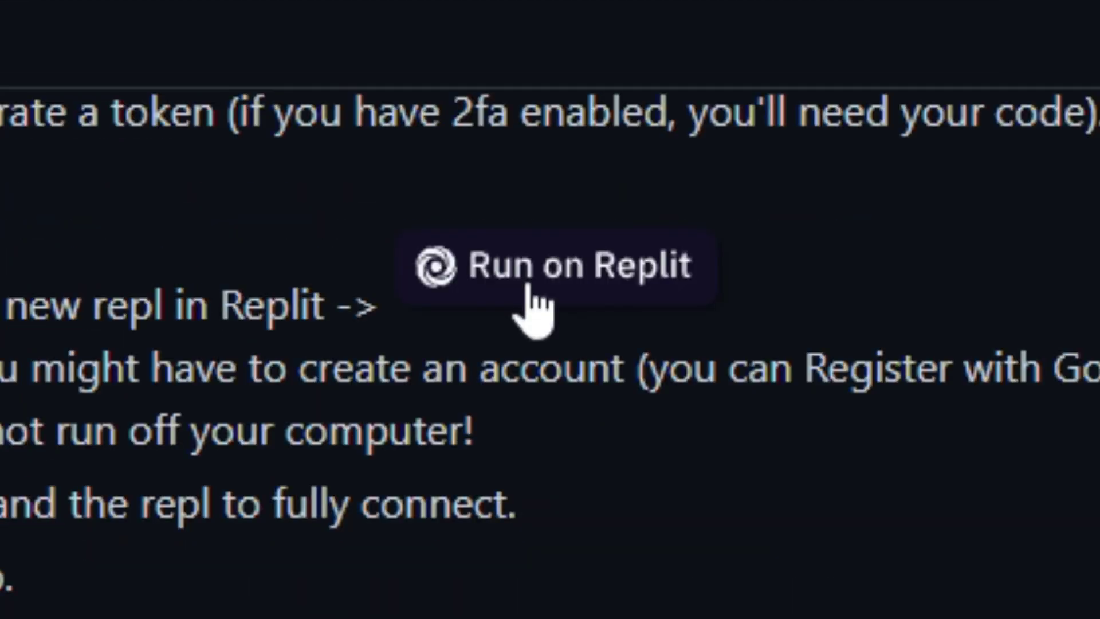
left_click(529, 288)
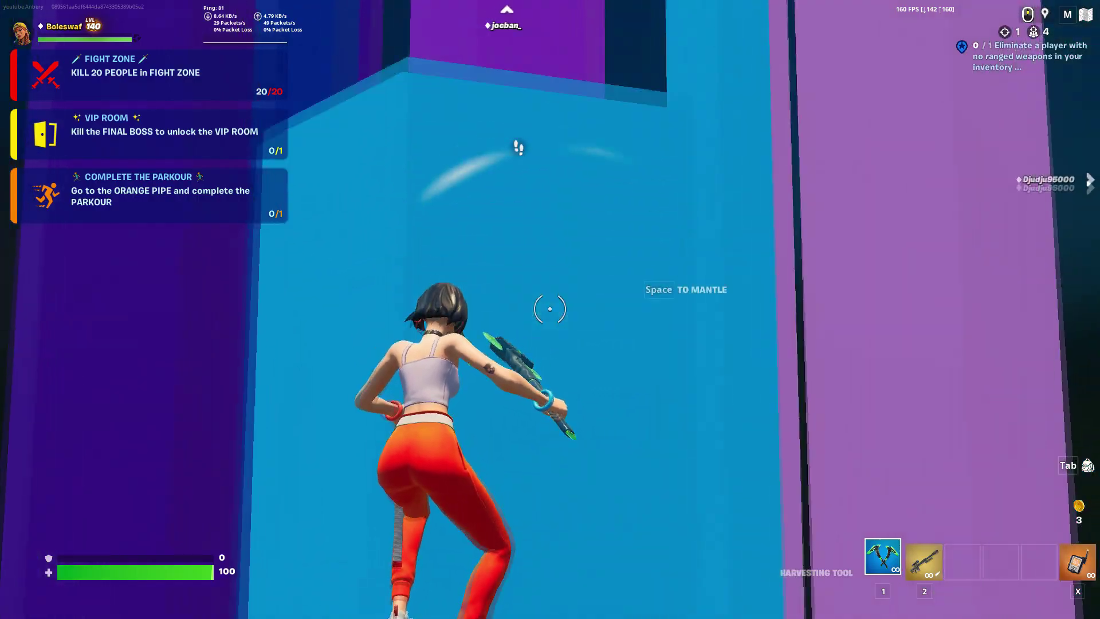
- Dismiss the Welcome to the Workspace tour and scroll the cloned repl's README
key("space")
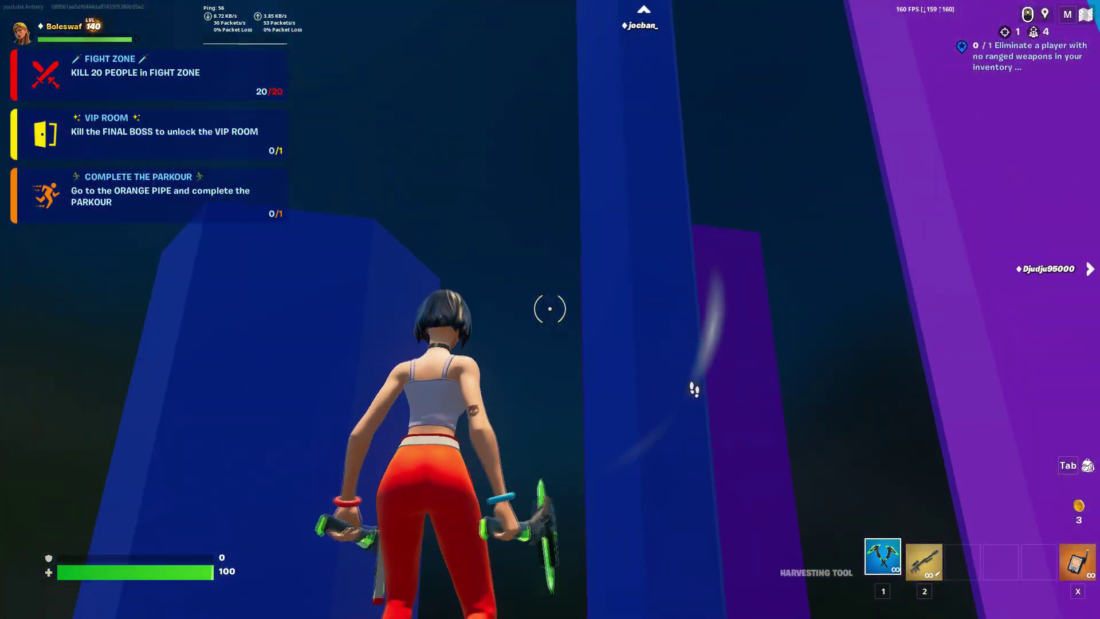
key("space")
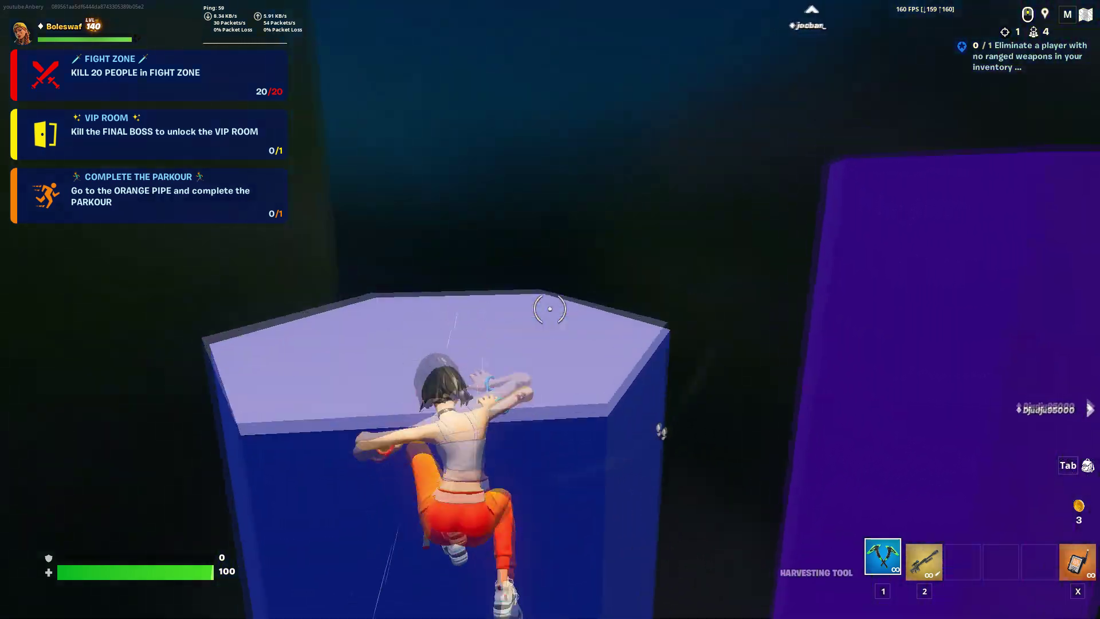
key("space")
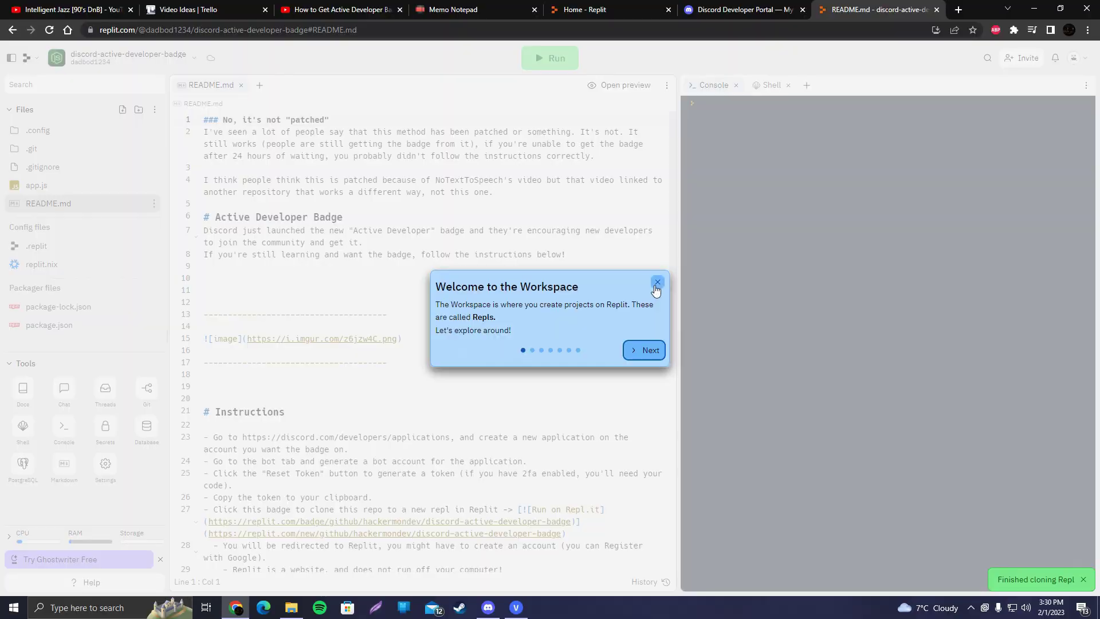
left_click(657, 282)
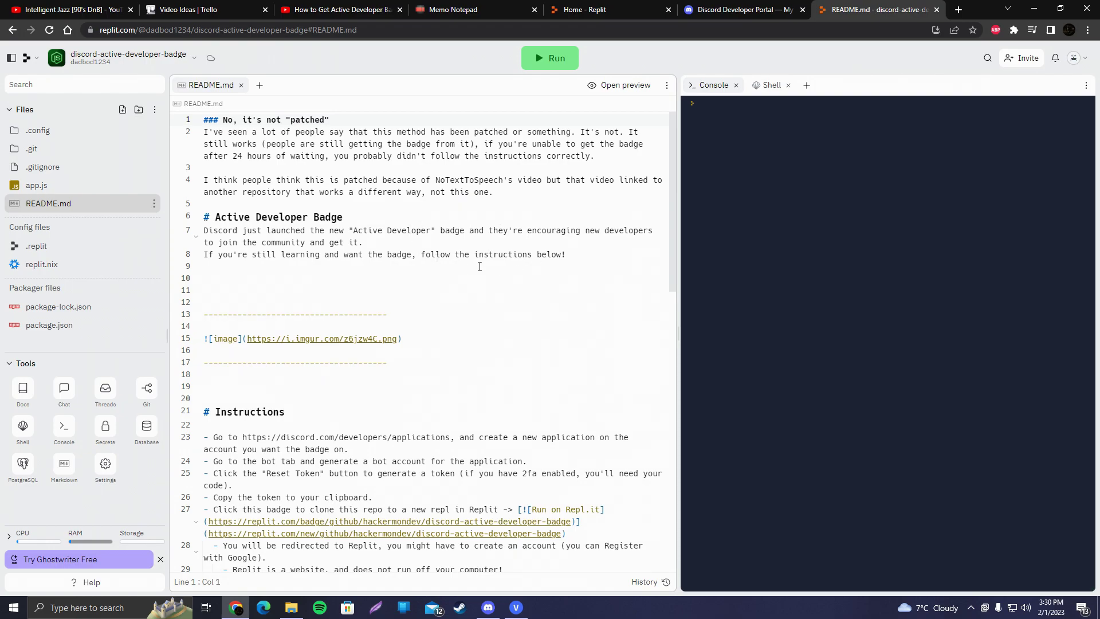
scroll(516, 252, "down", 3)
left_click(704, 6)
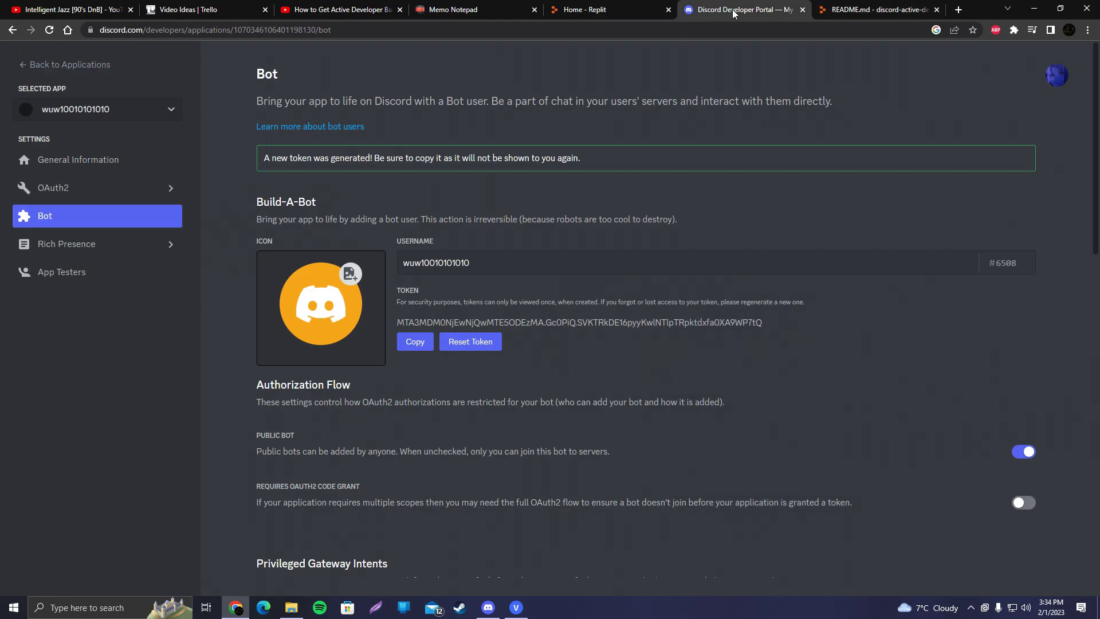
- Copy the bot token, paste it into the repl console, and start the repl
left_click(415, 347)
left_click(847, 11)
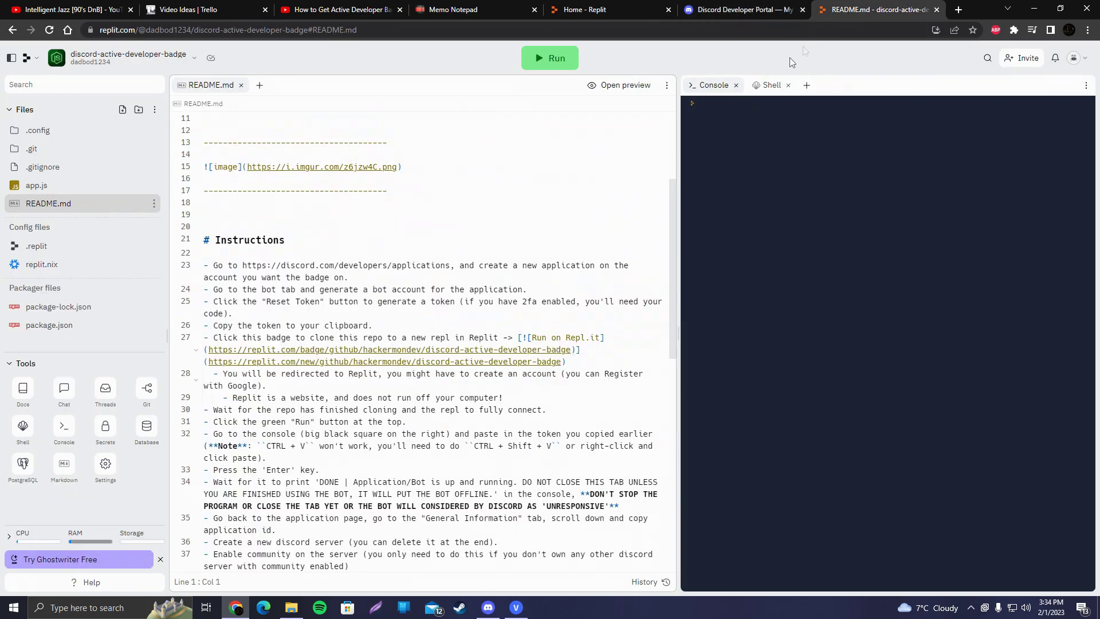
left_click(706, 108)
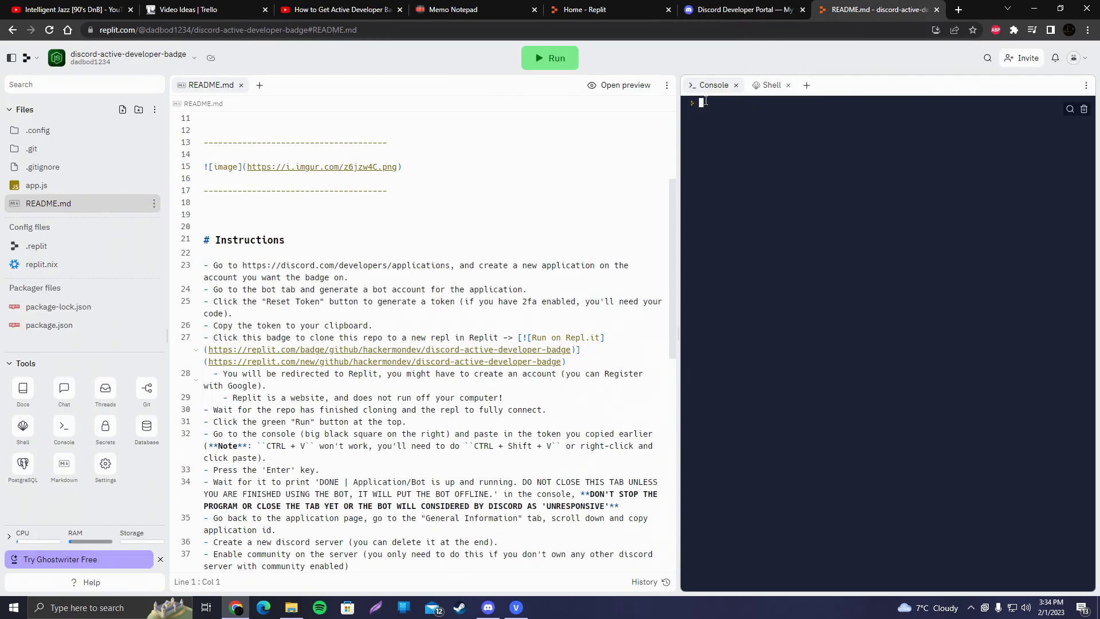
right_click(706, 103)
left_click(744, 189)
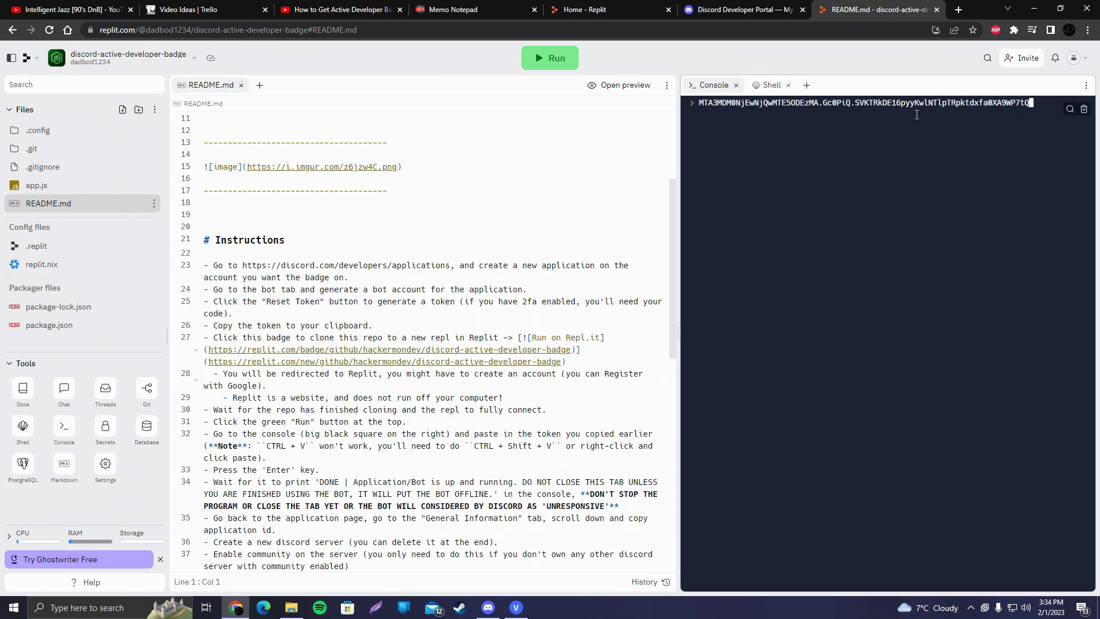
right_click(986, 114)
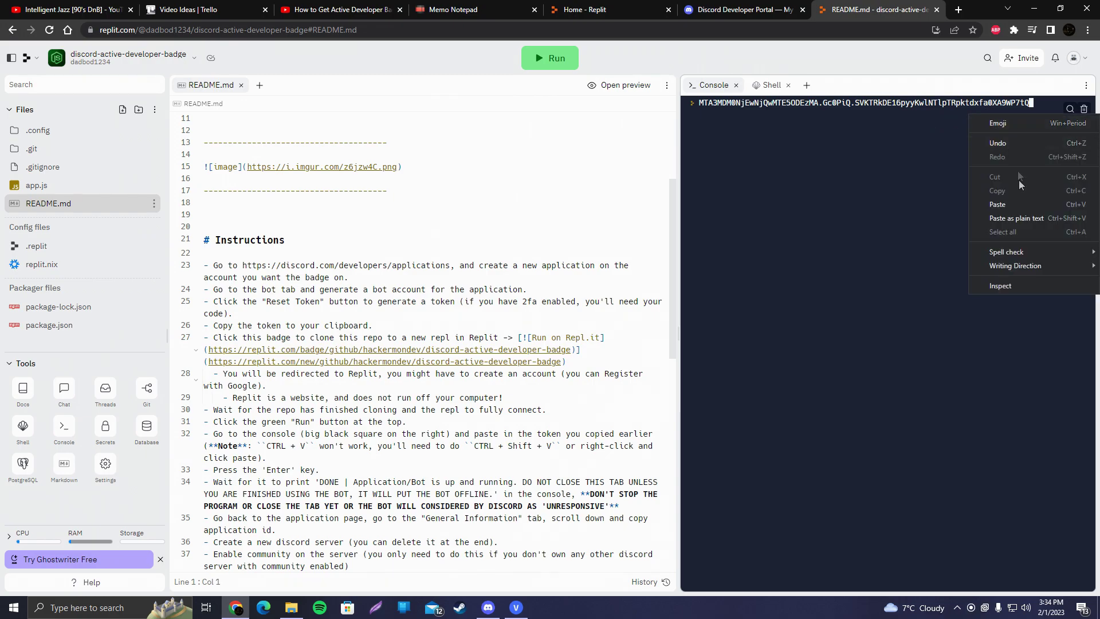
left_click(689, 63)
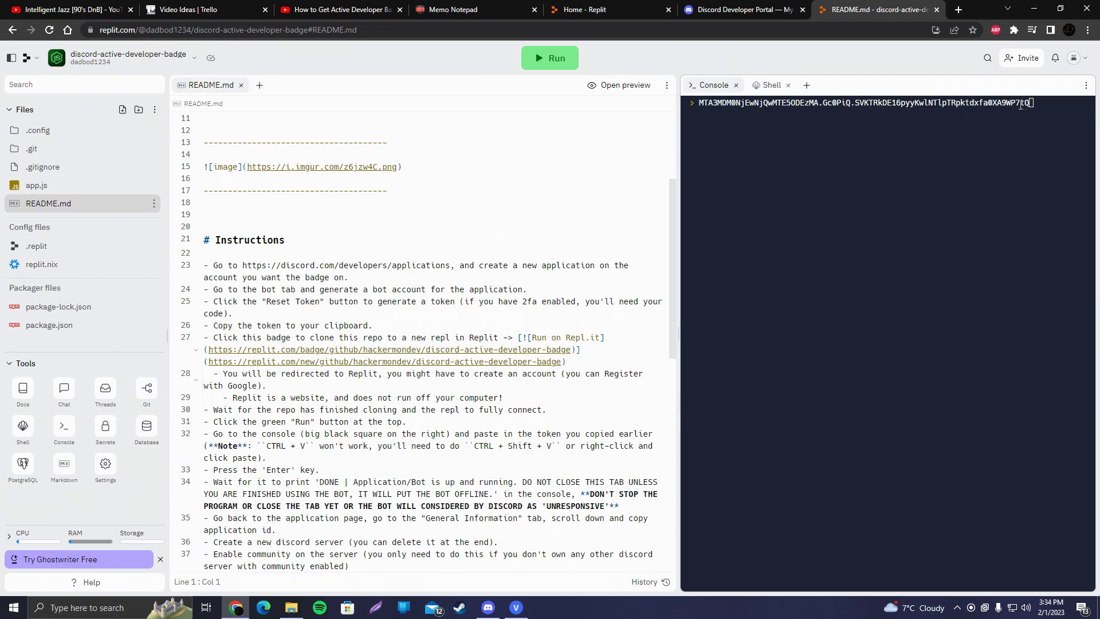
left_click(568, 63)
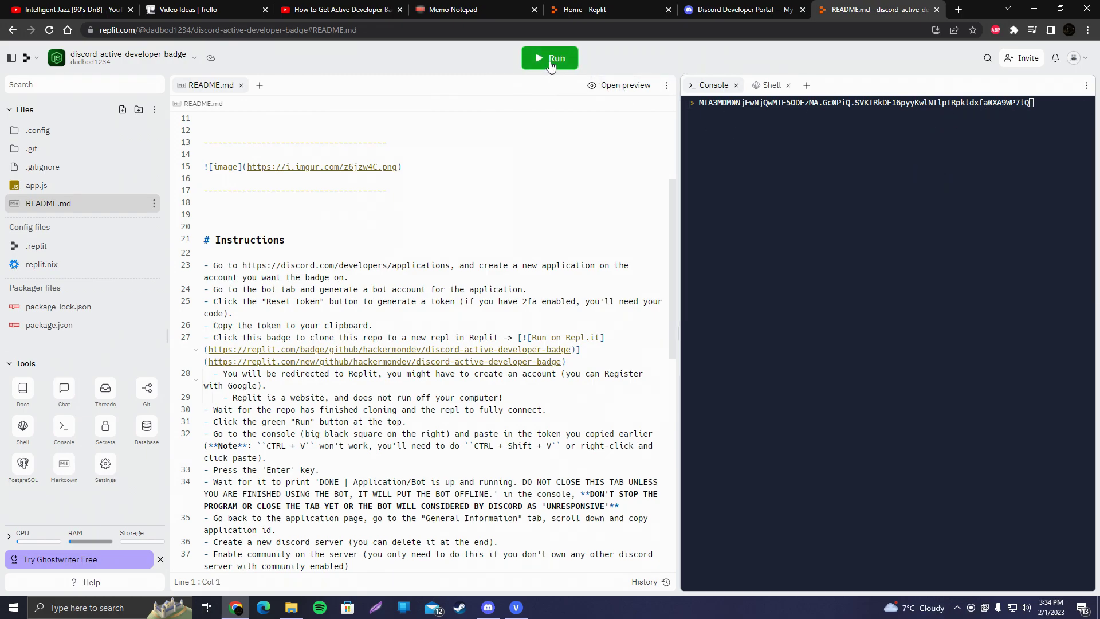
- Recopy the bot token and submit it at the Application token prompt to start the bot
left_click(748, 7)
left_click(427, 342)
left_click(822, 12)
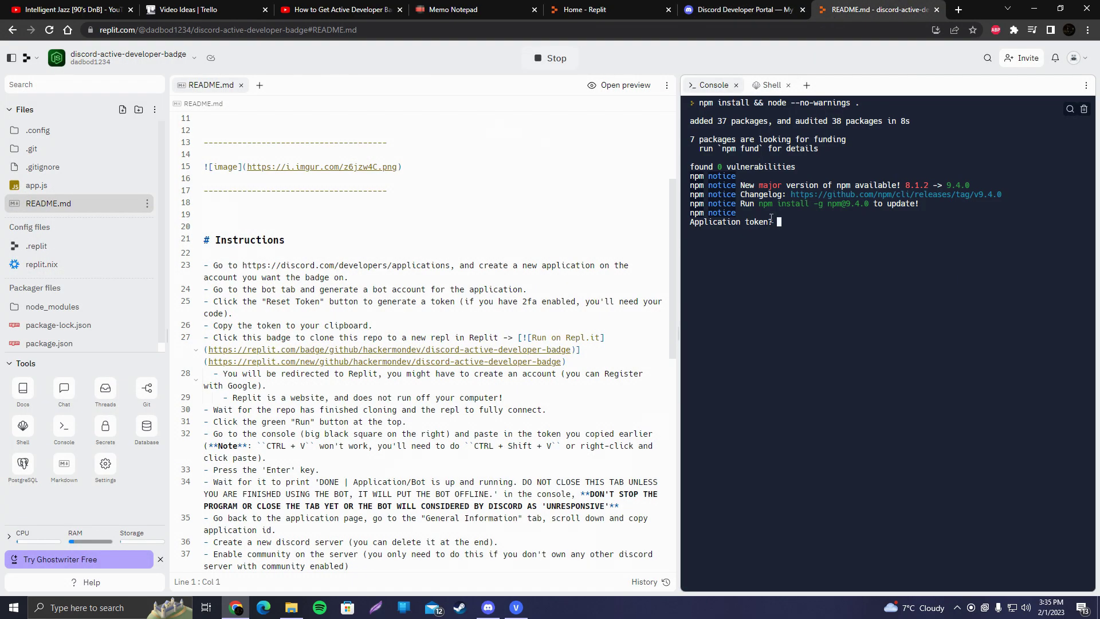
right_click(787, 225)
left_click(816, 316)
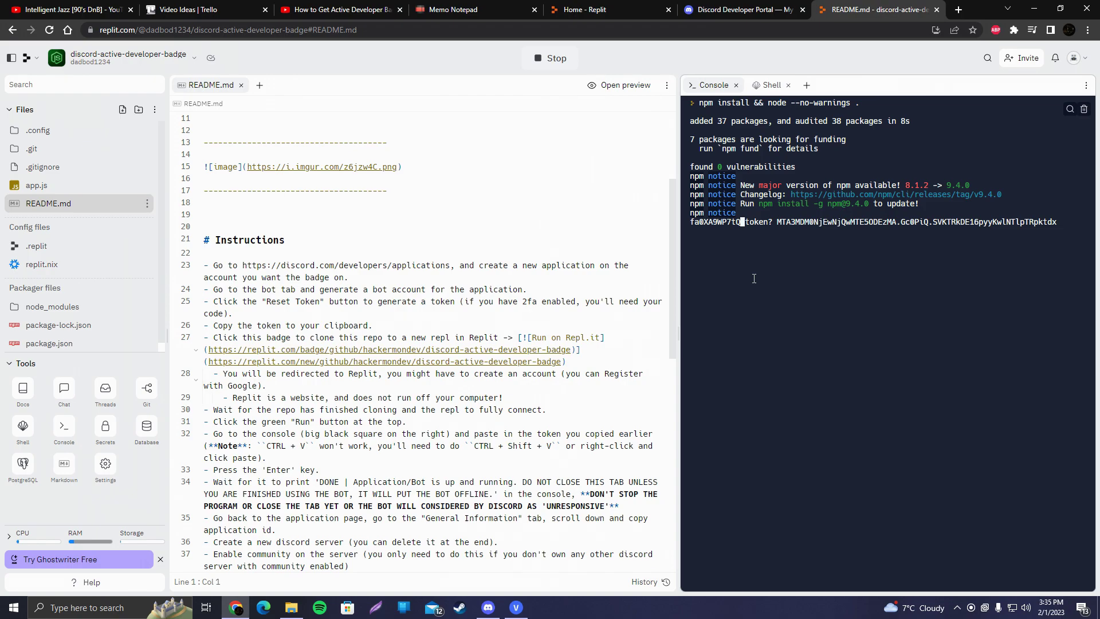
key("Return")
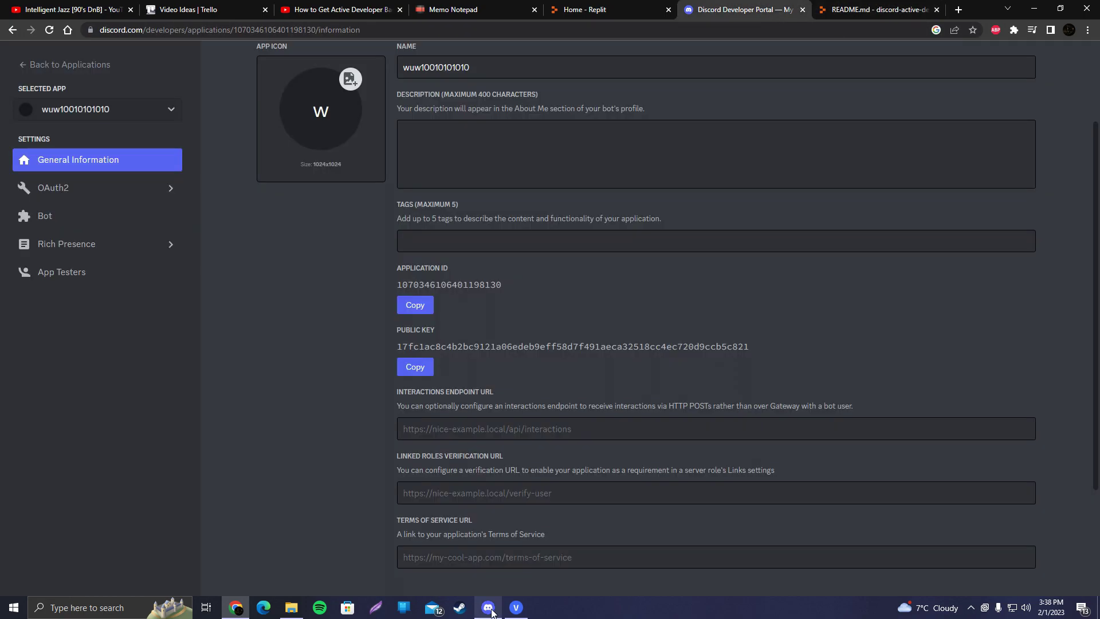
- Create a new 'for me and my friends' Discord server with the default name
left_click(488, 607)
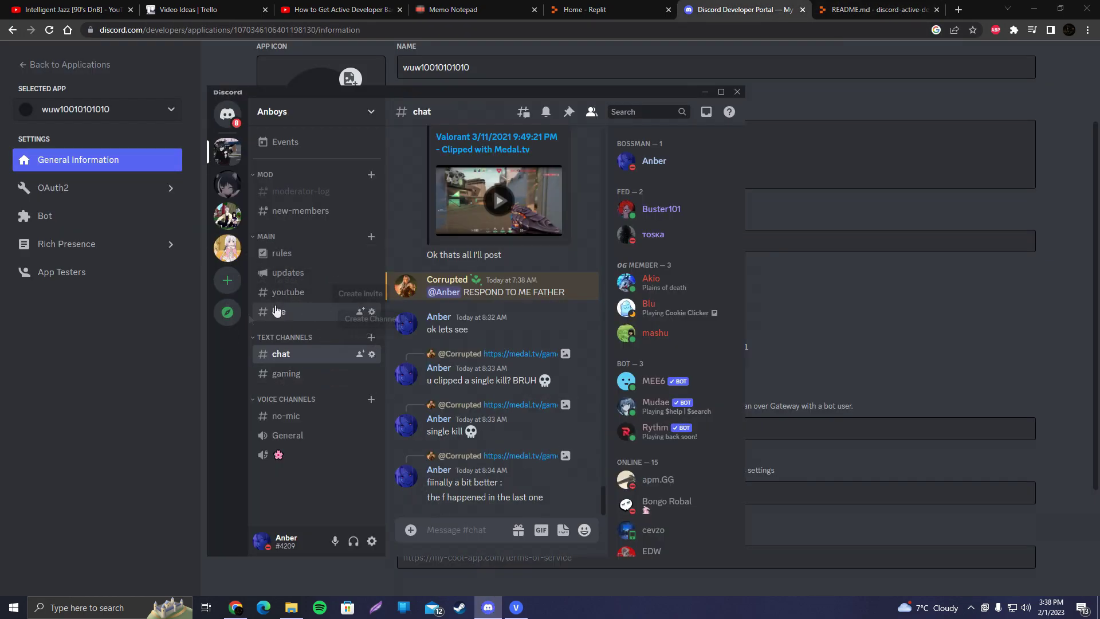
left_click(229, 281)
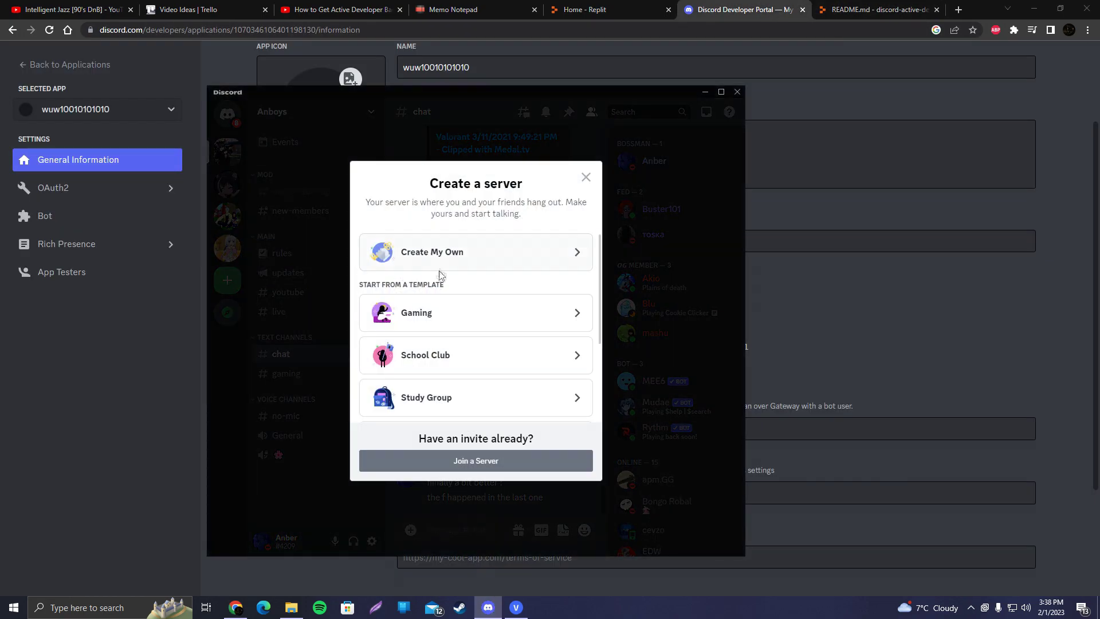
left_click(439, 305)
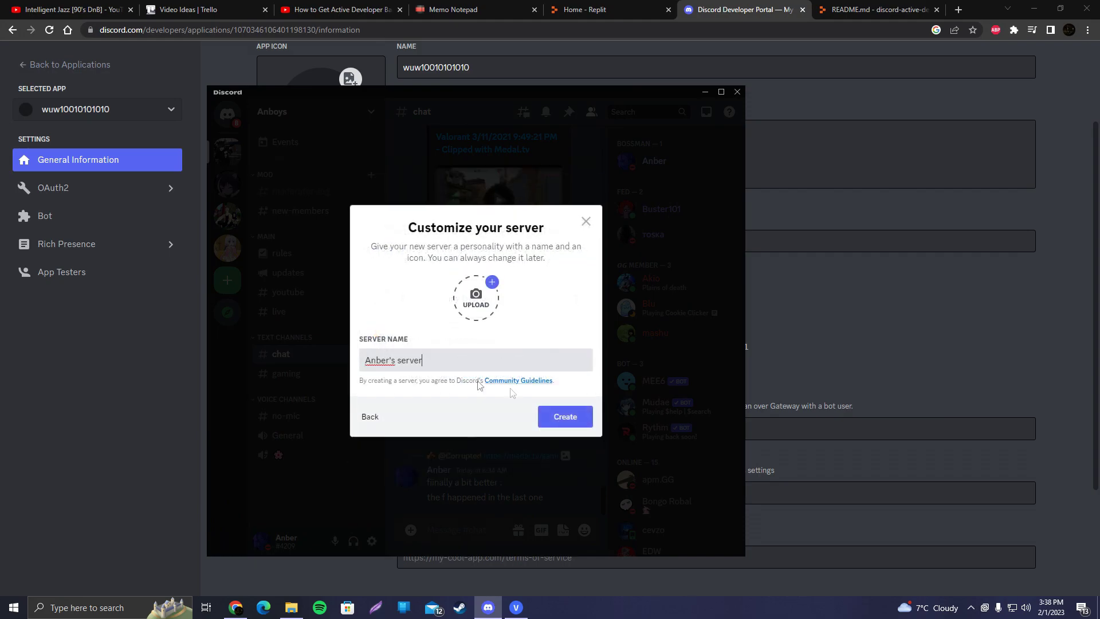
left_click(564, 418)
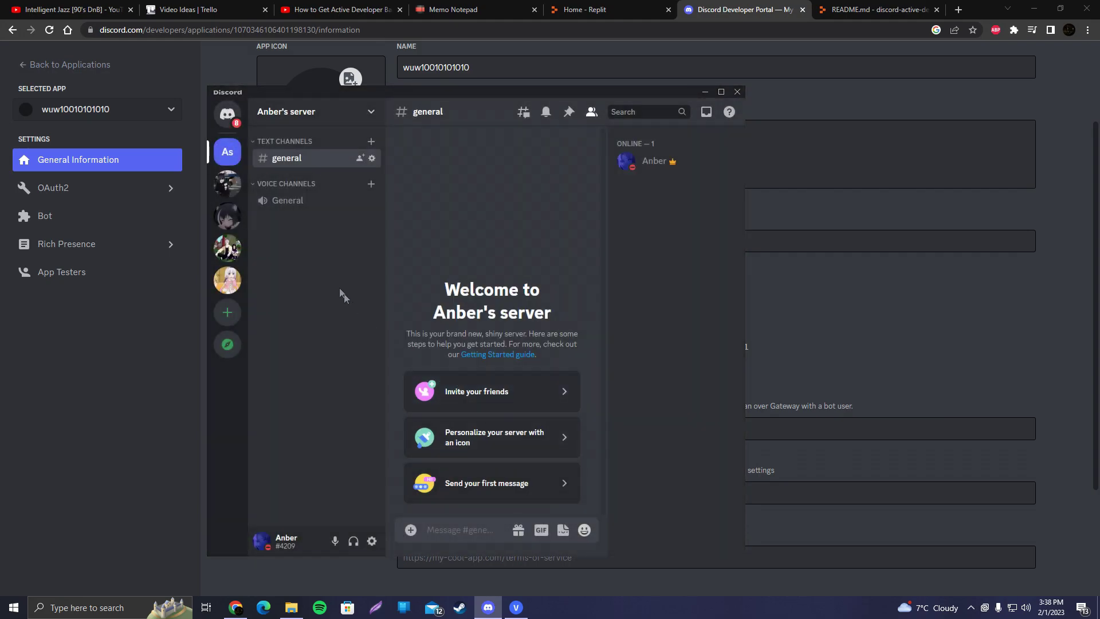
- Begin enabling Community from the new server's settings
left_click(292, 111)
left_click(312, 183)
left_click(259, 484)
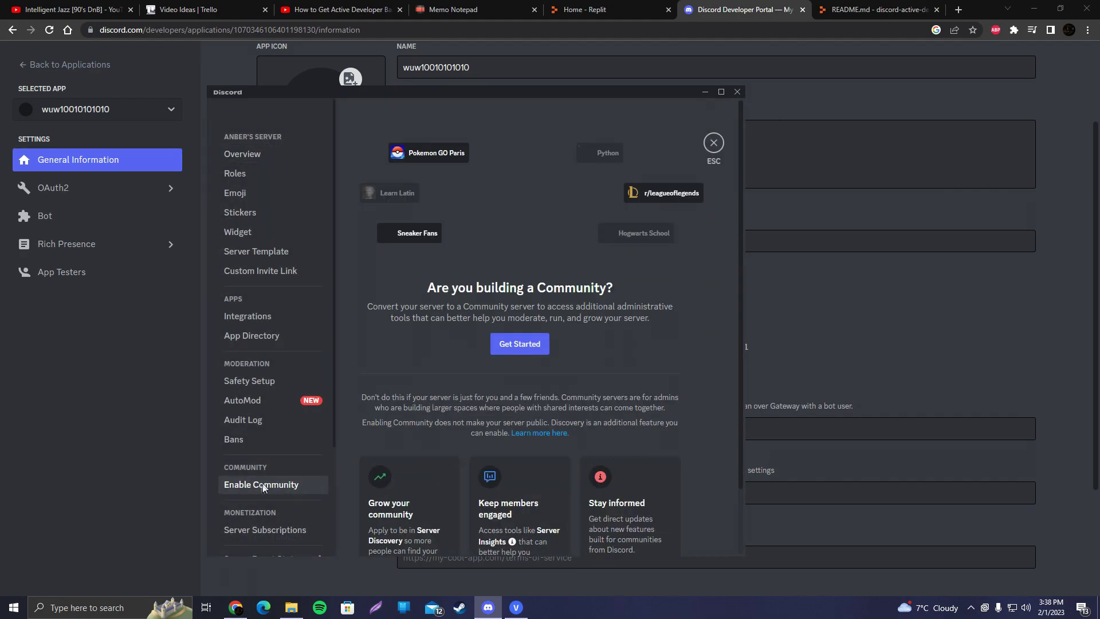
left_click(519, 345)
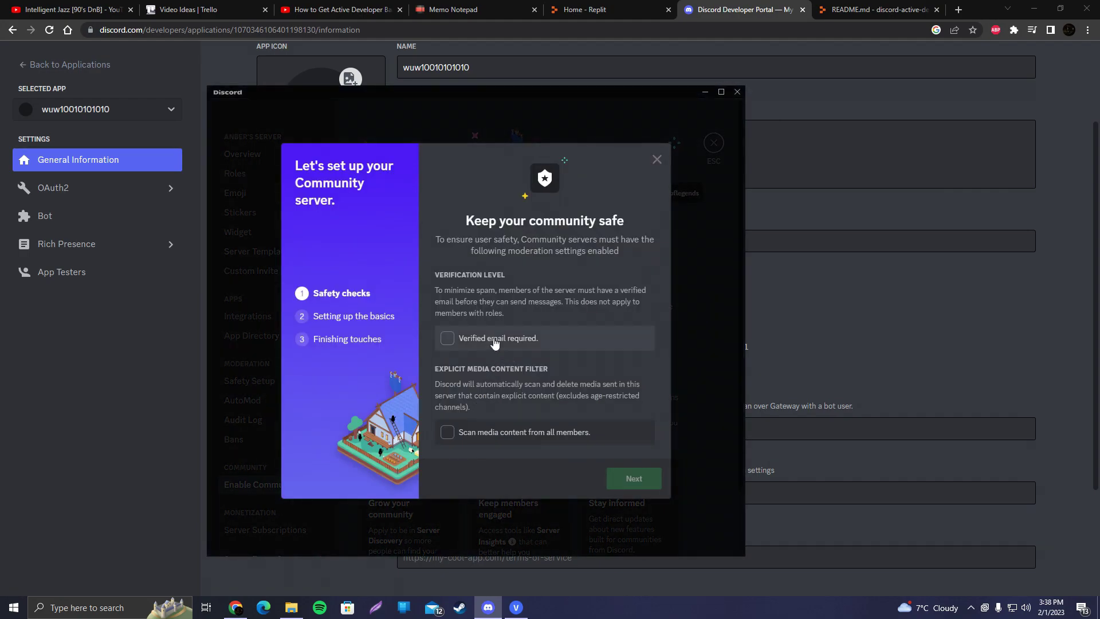
left_click(633, 478)
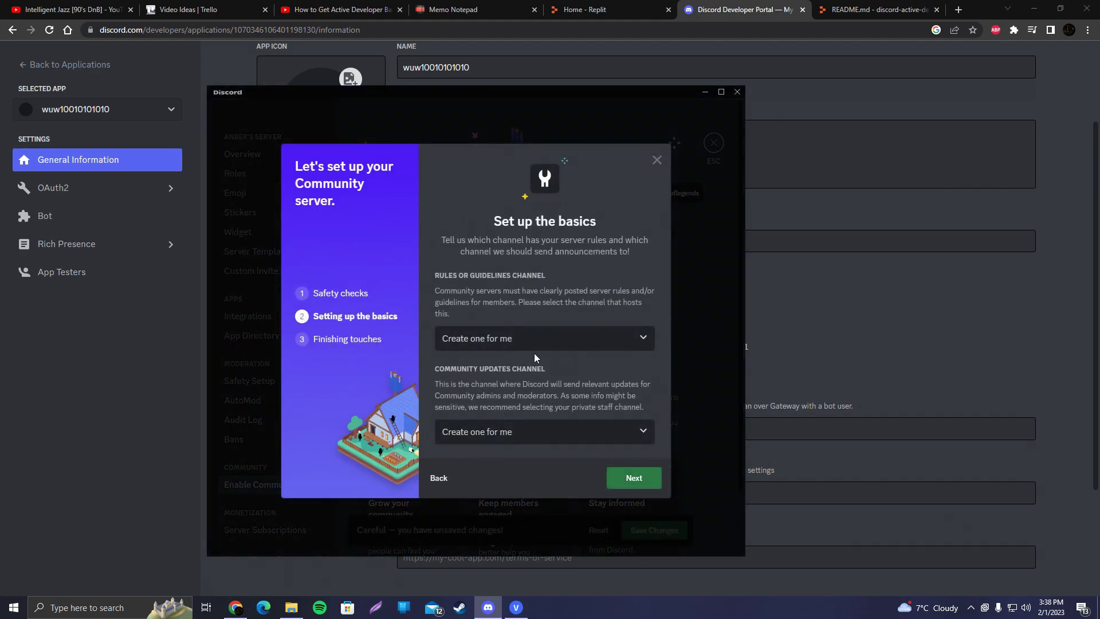
- Let Discord create the rules and updates channels, accept the terms and finish setup
left_click(533, 344)
left_click(572, 369)
left_click(633, 478)
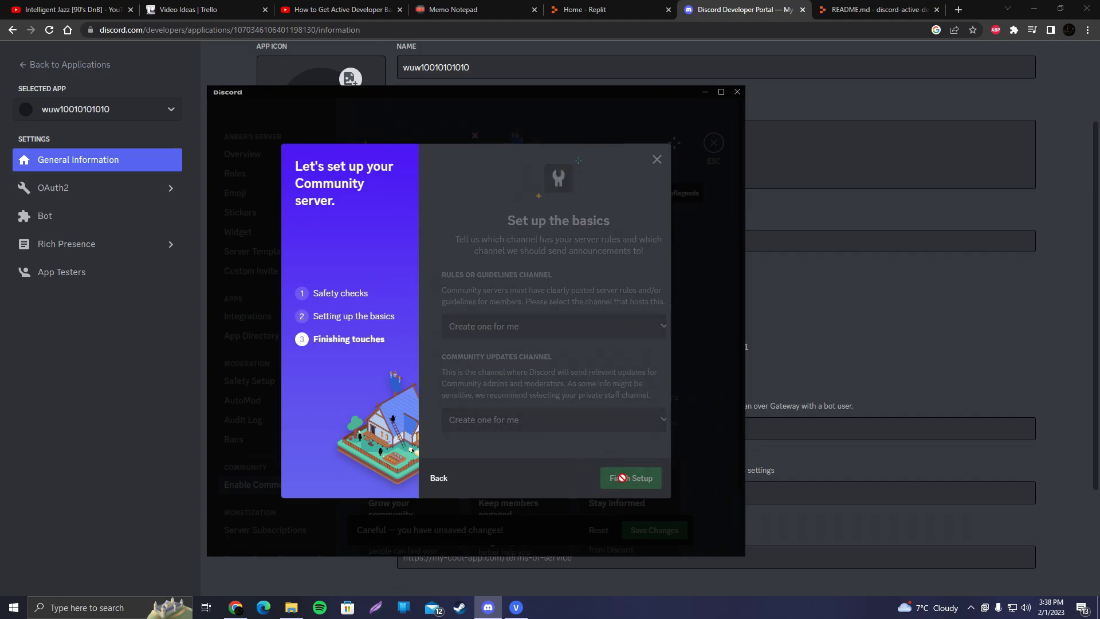
left_click(513, 478)
left_click(631, 514)
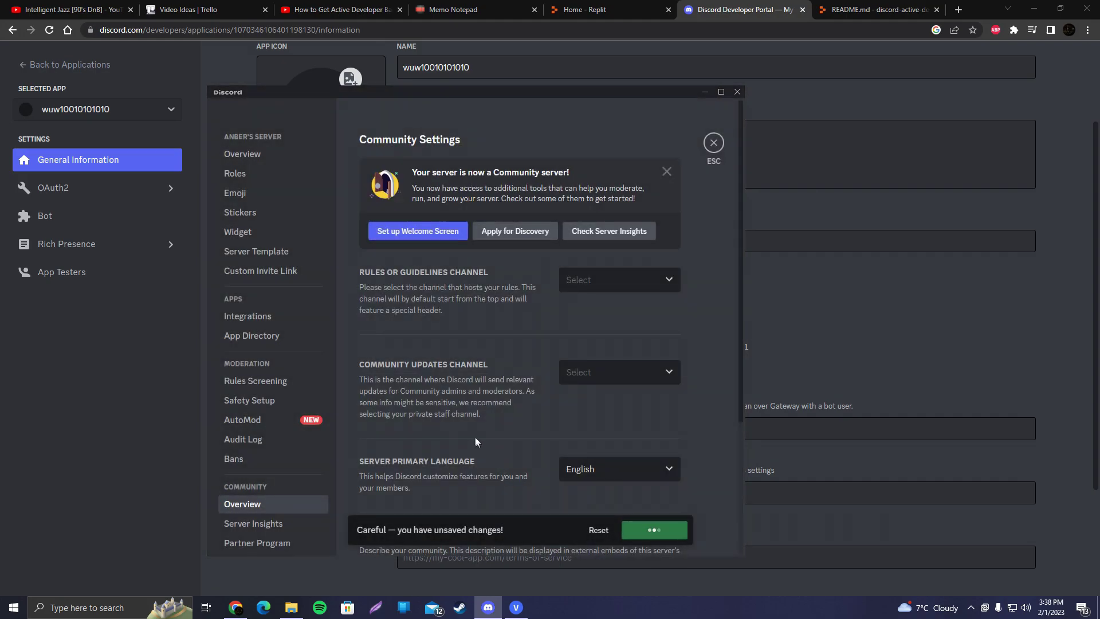
left_click(711, 147)
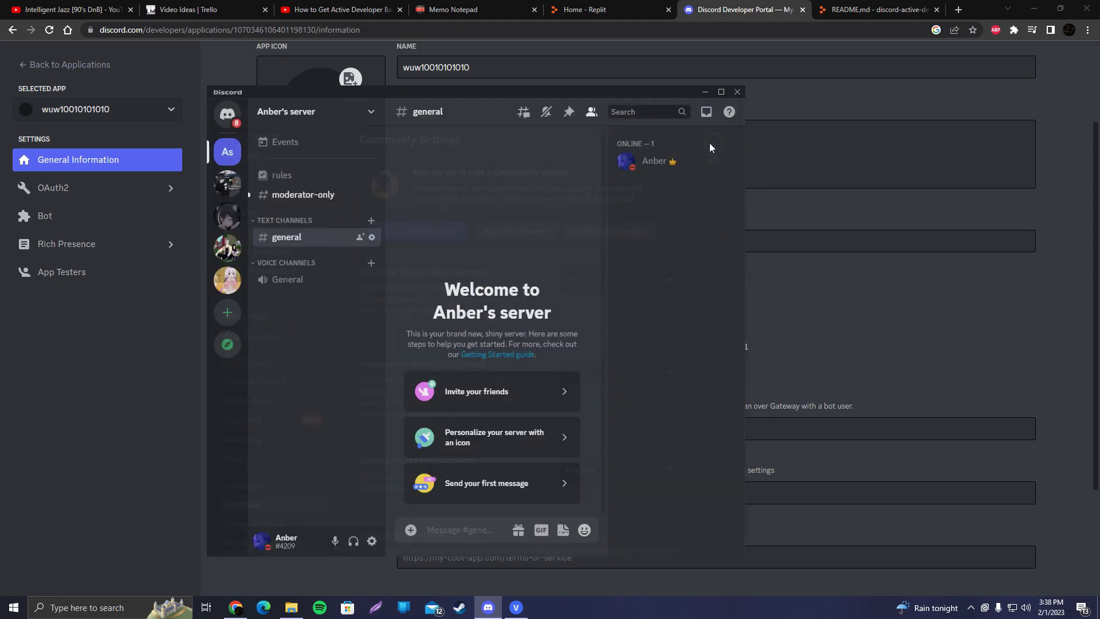
left_click(859, 8)
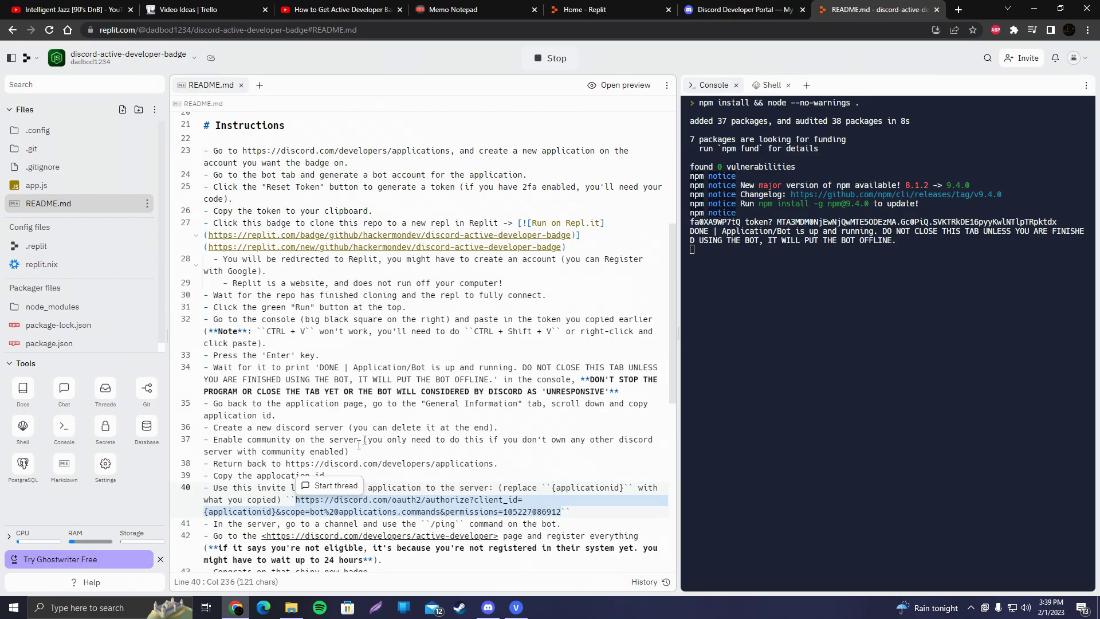
- Open the README invite link in a new tab, with {applicationid} replaced by the bot's Application ID
right_click(331, 503)
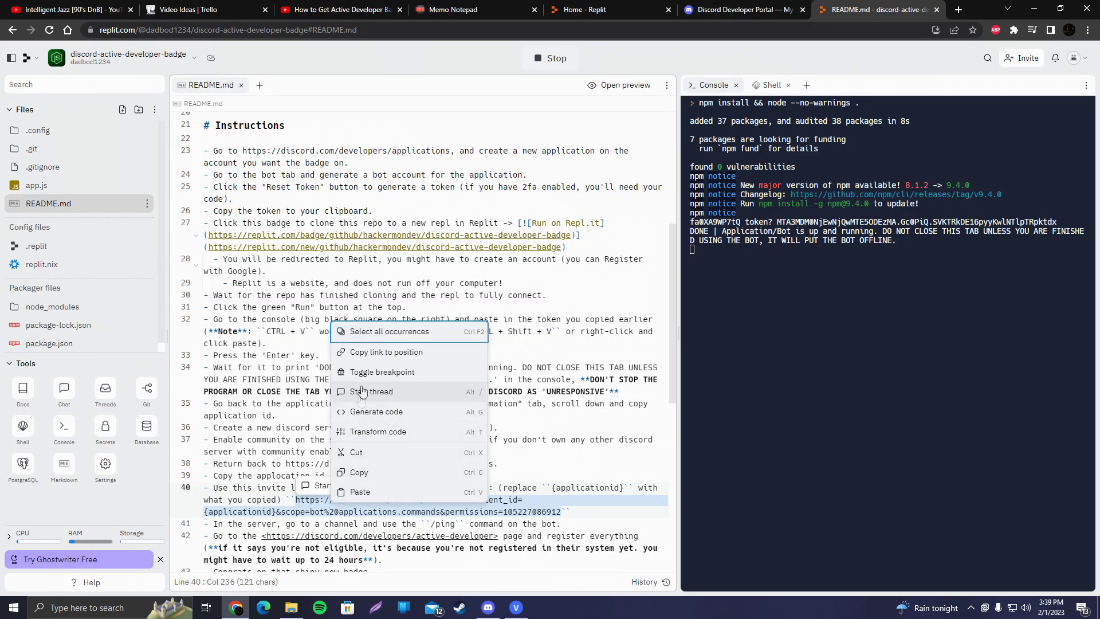
left_click(374, 469)
key("ctrl+t")
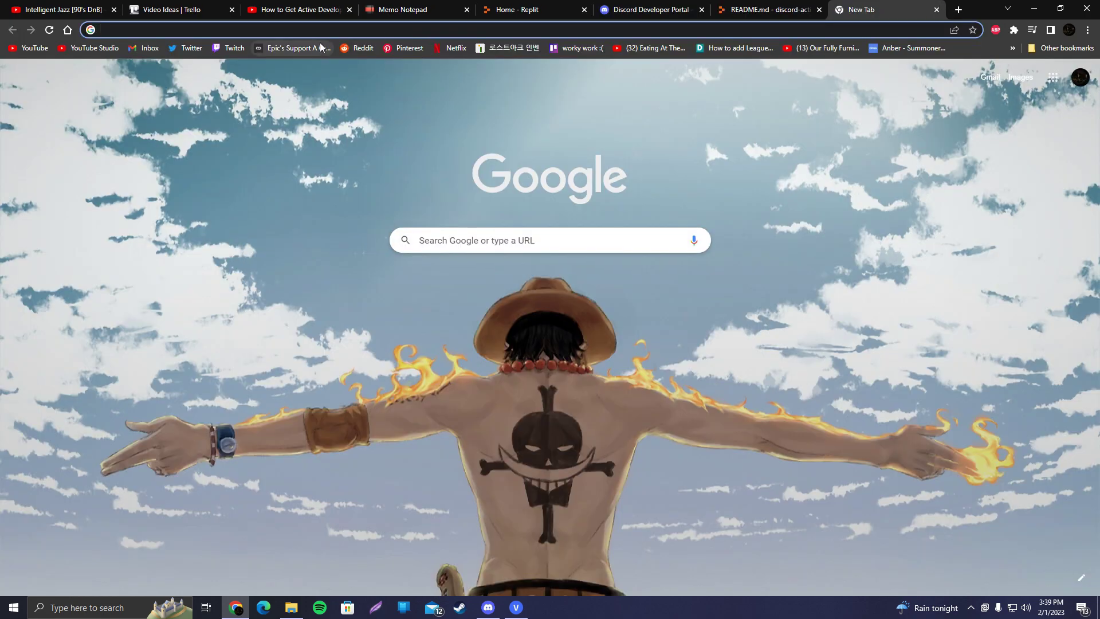
key("ctrl+v")
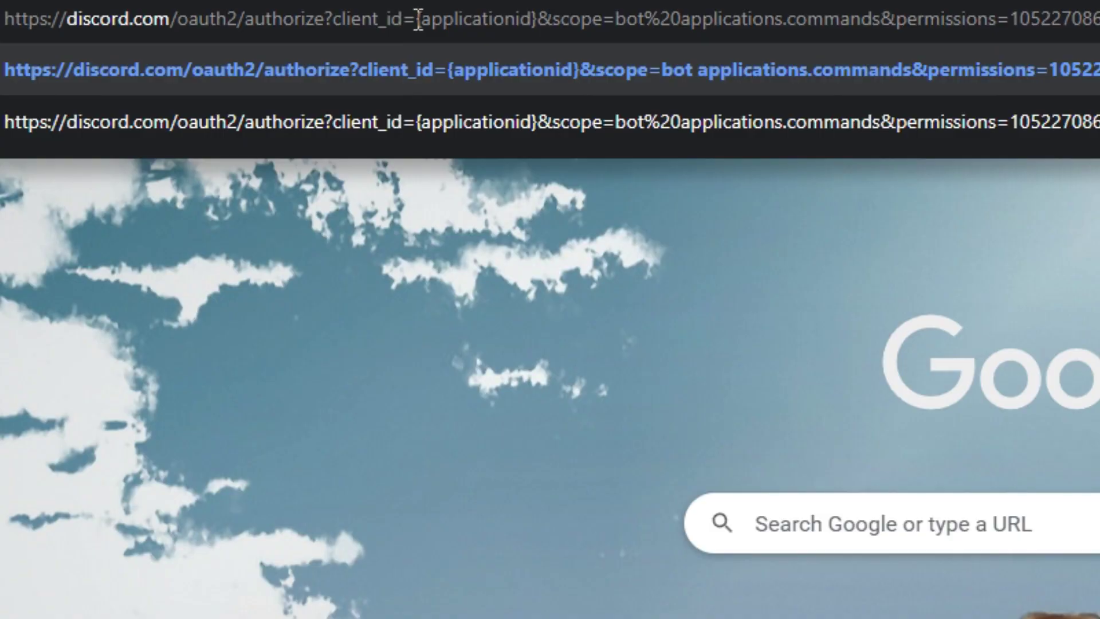
left_click_drag(417, 19, 535, 21)
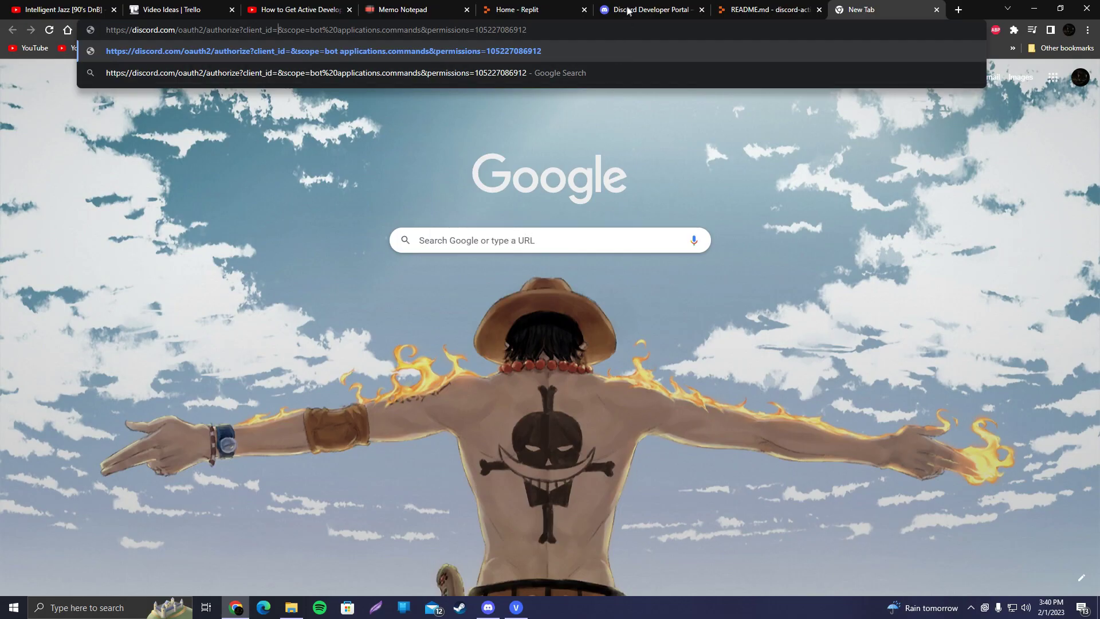
left_click(628, 9)
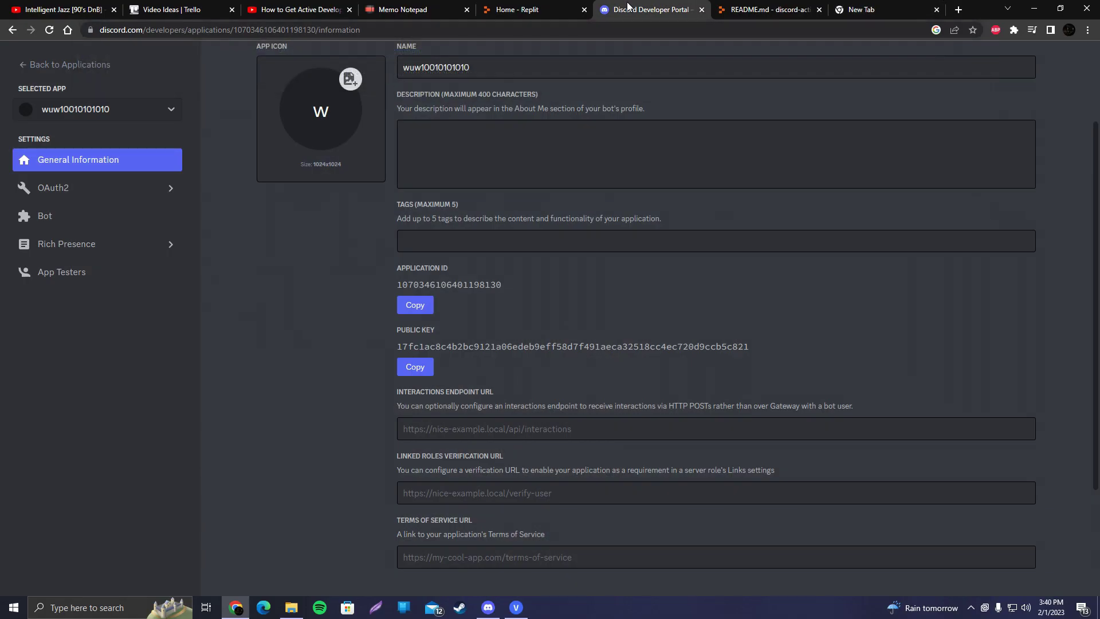
left_click(409, 314)
left_click(859, 9)
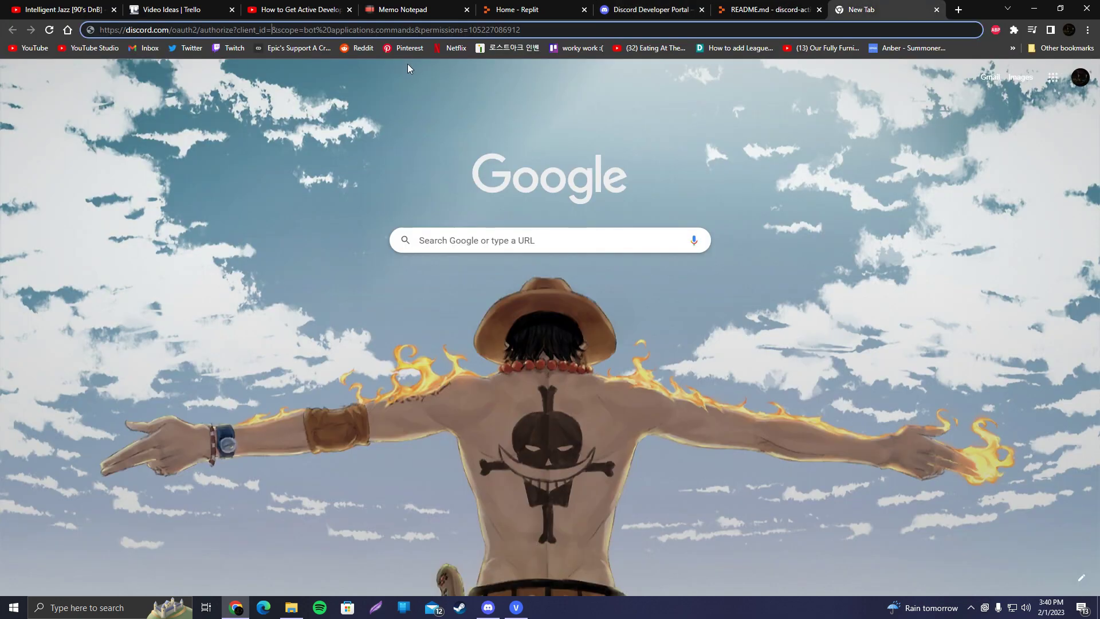
key("ctrl+v")
key("Return")
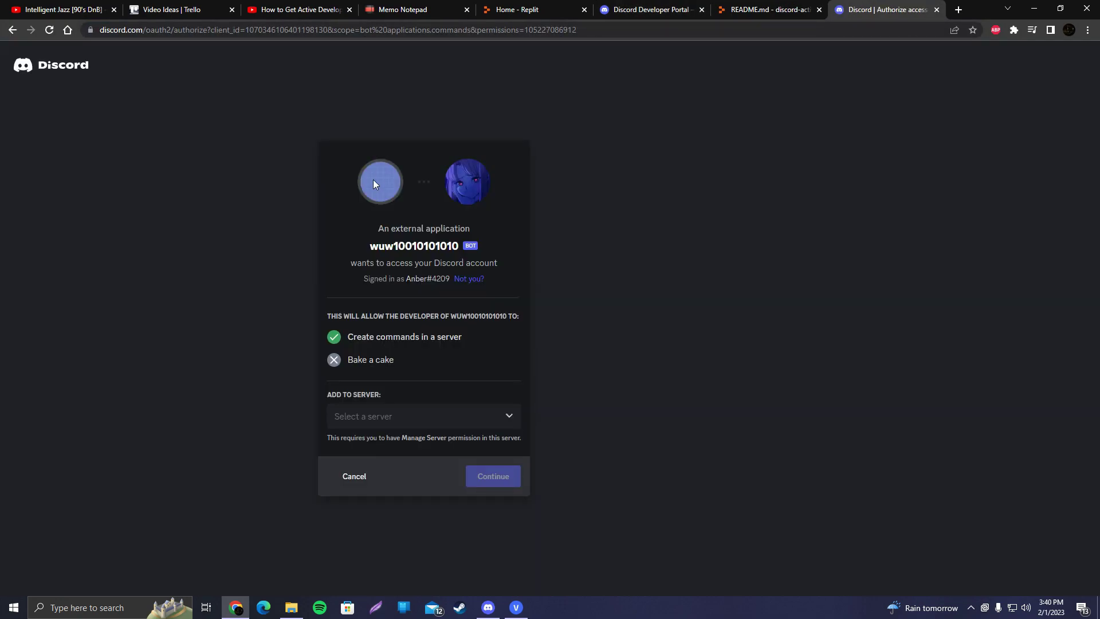
left_click(368, 419)
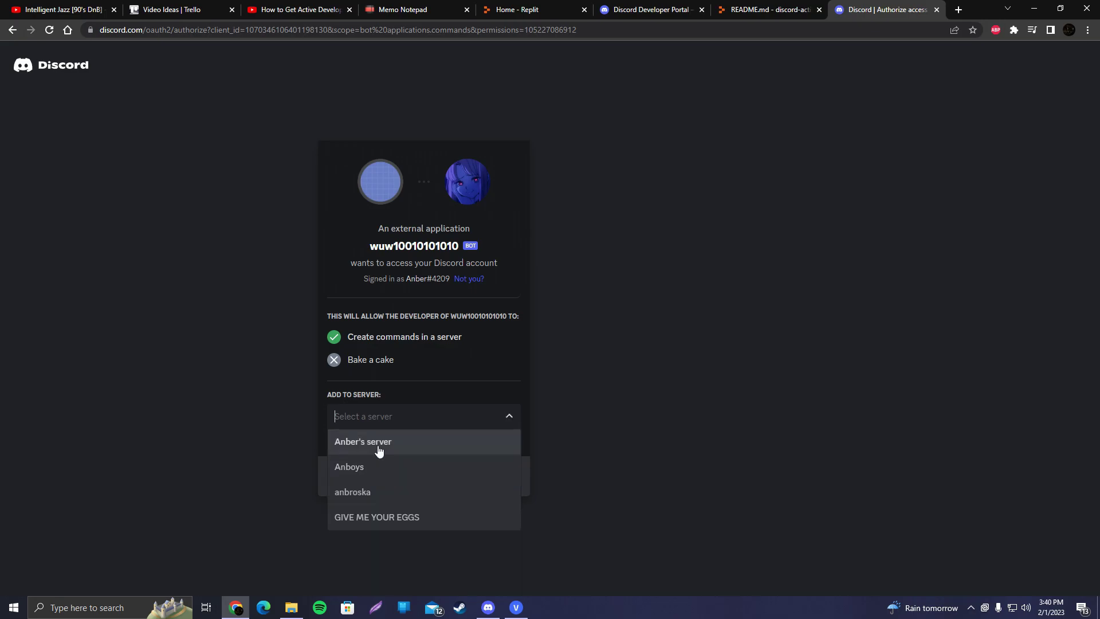
left_click(361, 439)
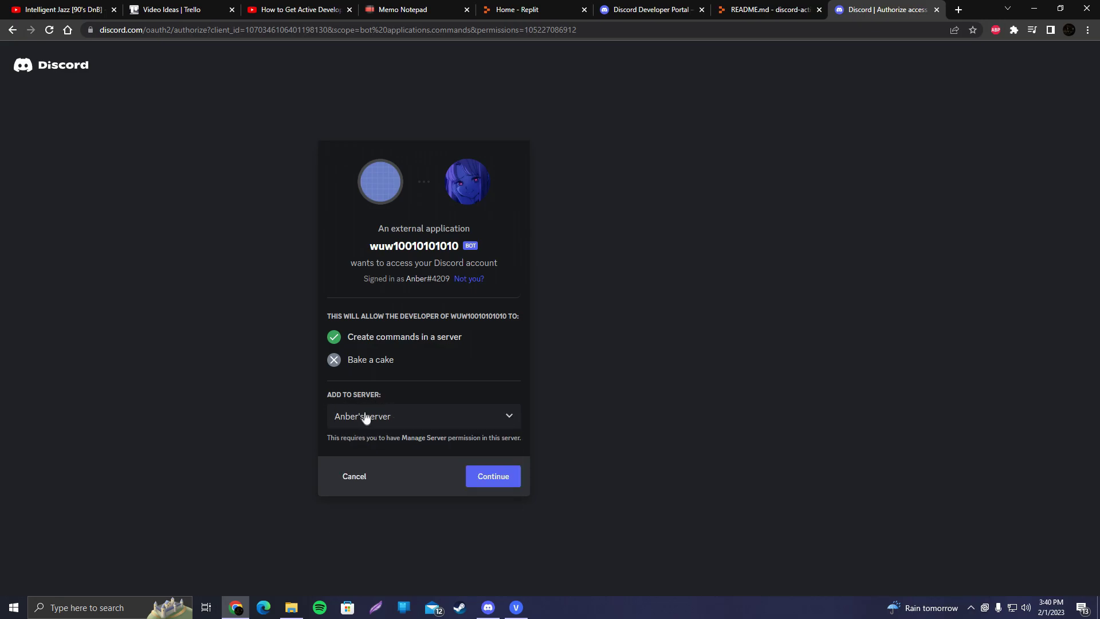
left_click(487, 480)
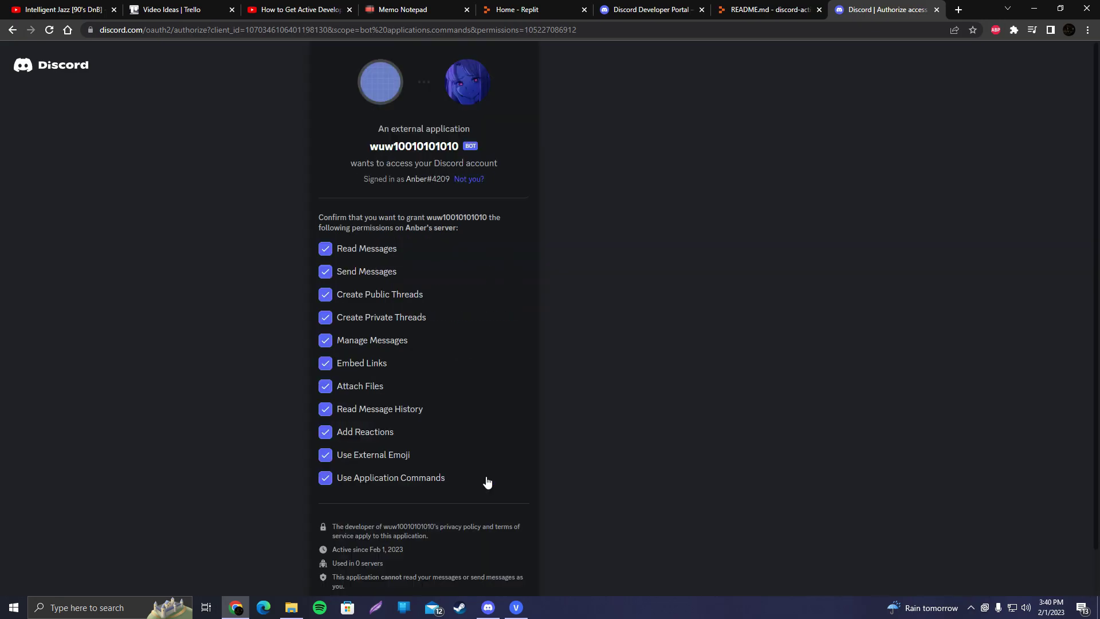
scroll(436, 447, "down", 3)
left_click(497, 578)
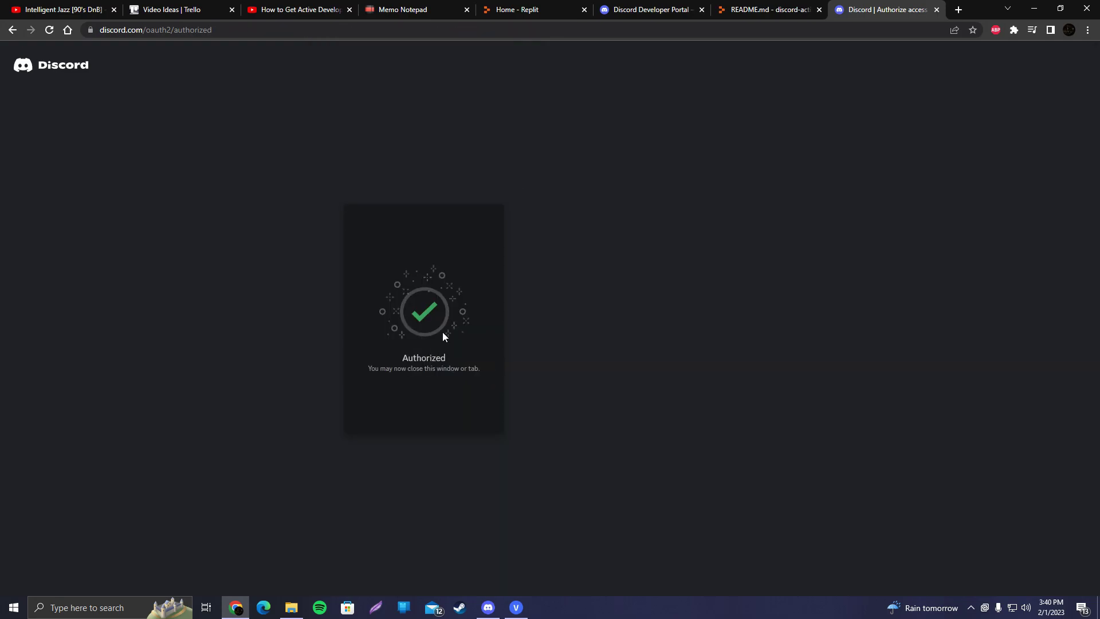
- Check the newly joined bot's profile on the new server
left_click(489, 606)
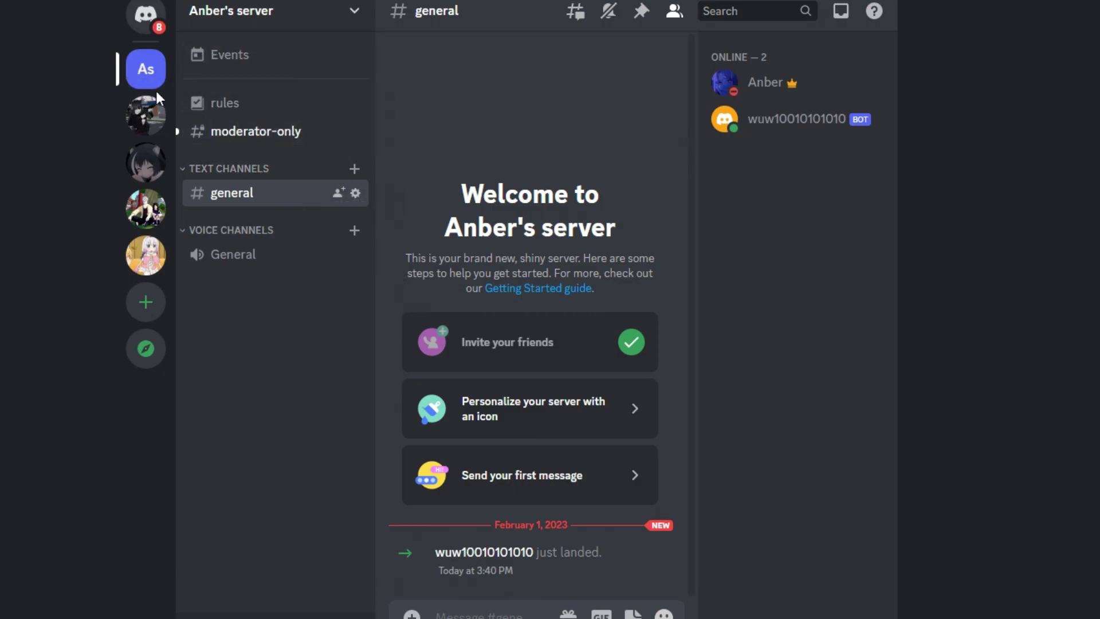
left_click(467, 552)
key("Escape")
- Run /ping in #general and highlight the bot's latency reply
type("/ping")
key("Return")
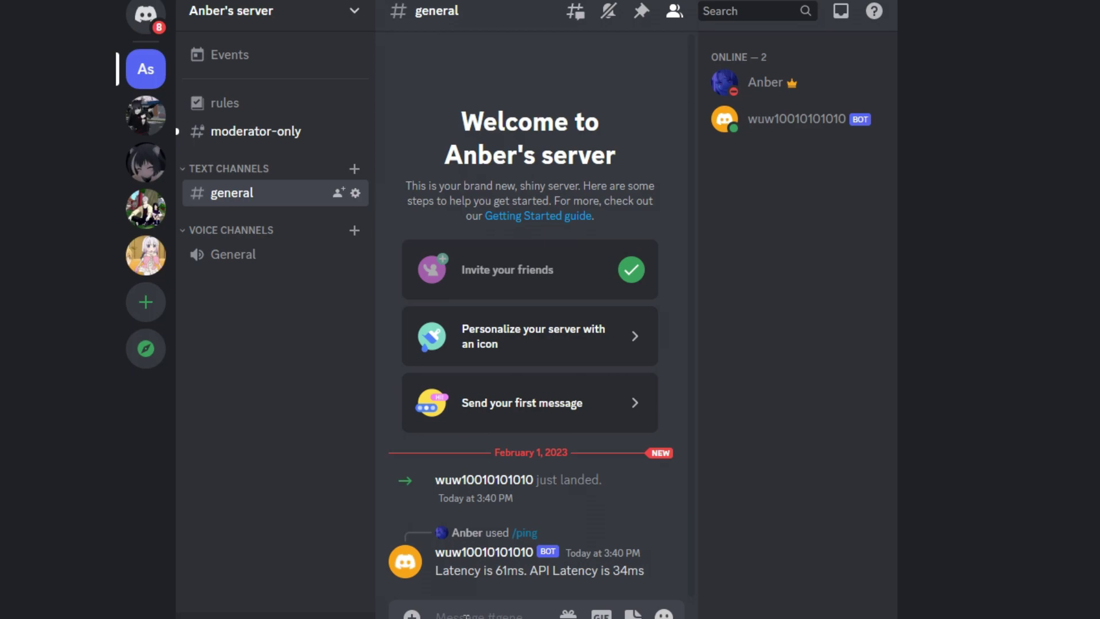
left_click_drag(435, 570, 669, 579)
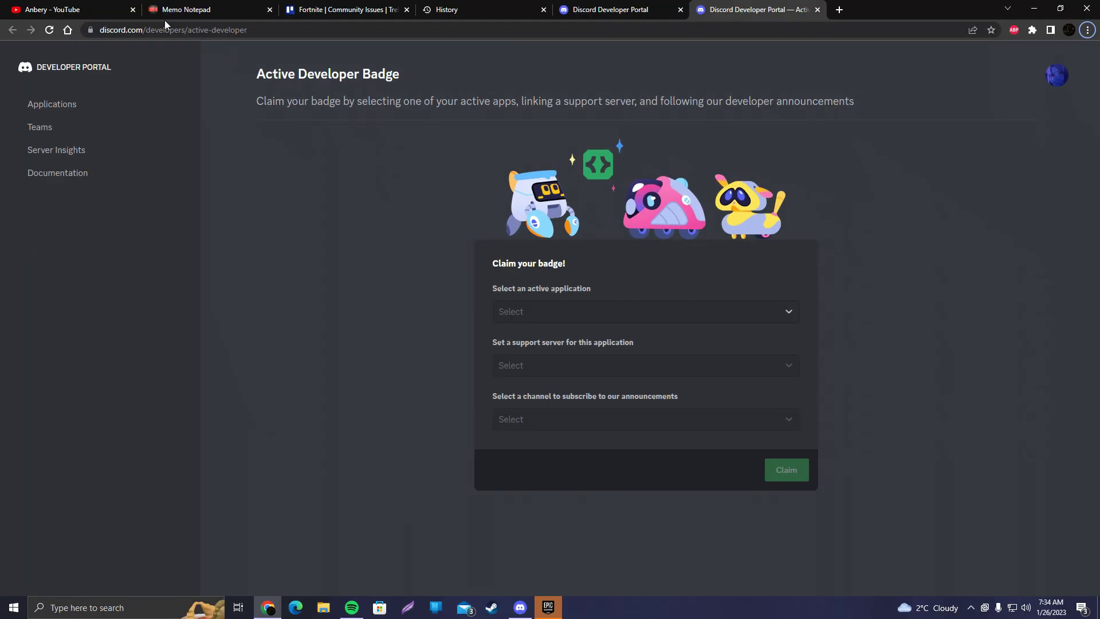
- Go to the discord.com/developers/active-developer page
left_click_drag(147, 31, 245, 29)
left_click(272, 29)
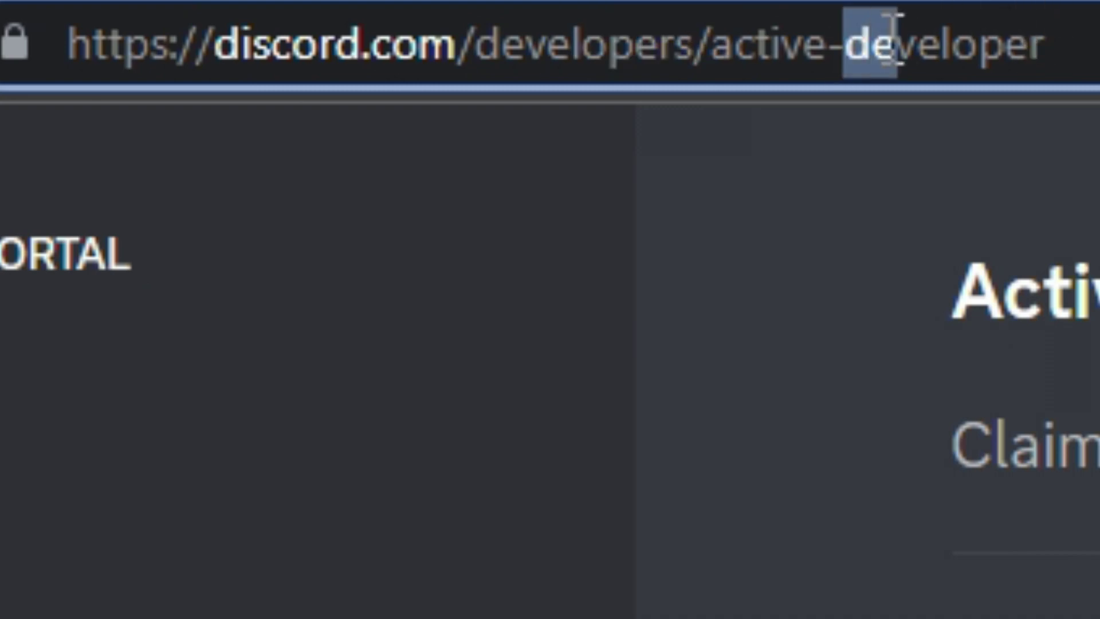
left_click(1095, 42)
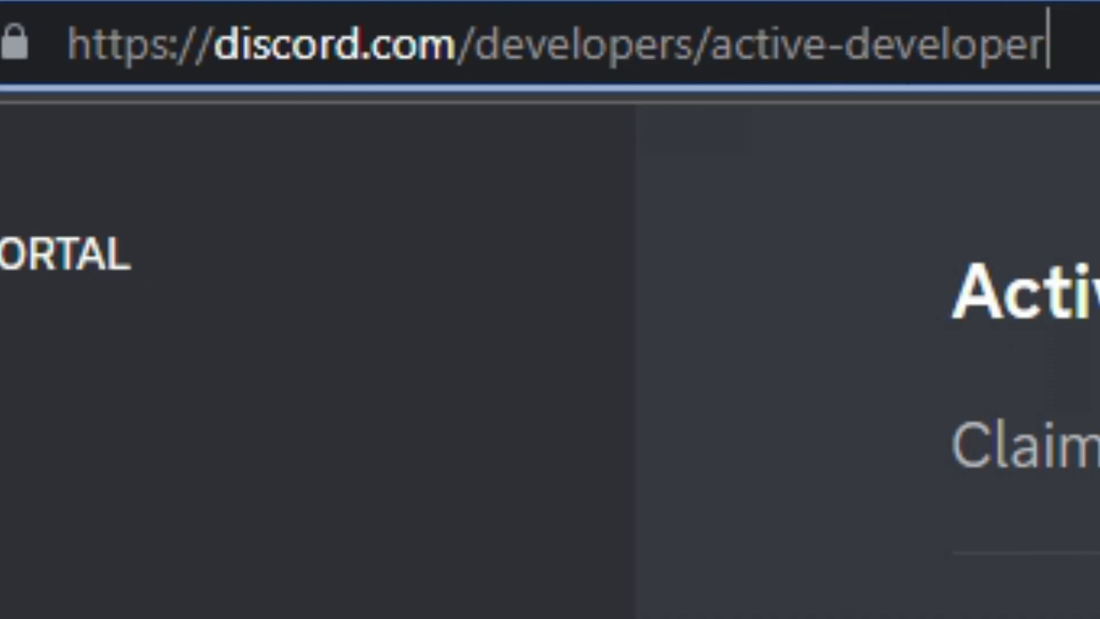
key("Escape")
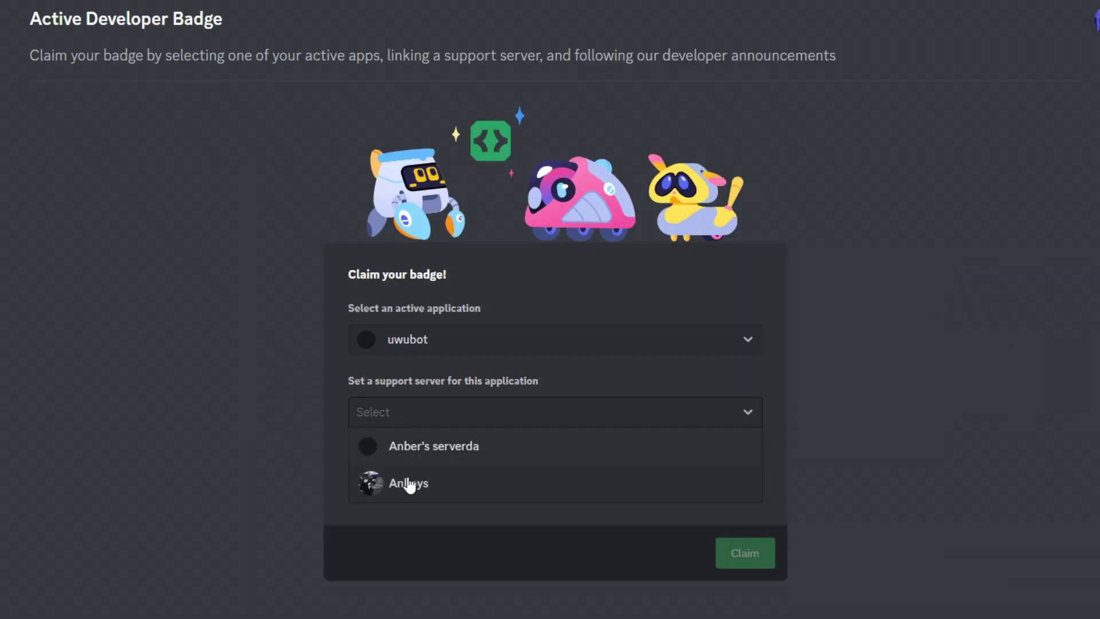
- Claim the badge with the support server and #general as the announcements channel
left_click(421, 461)
left_click(392, 488)
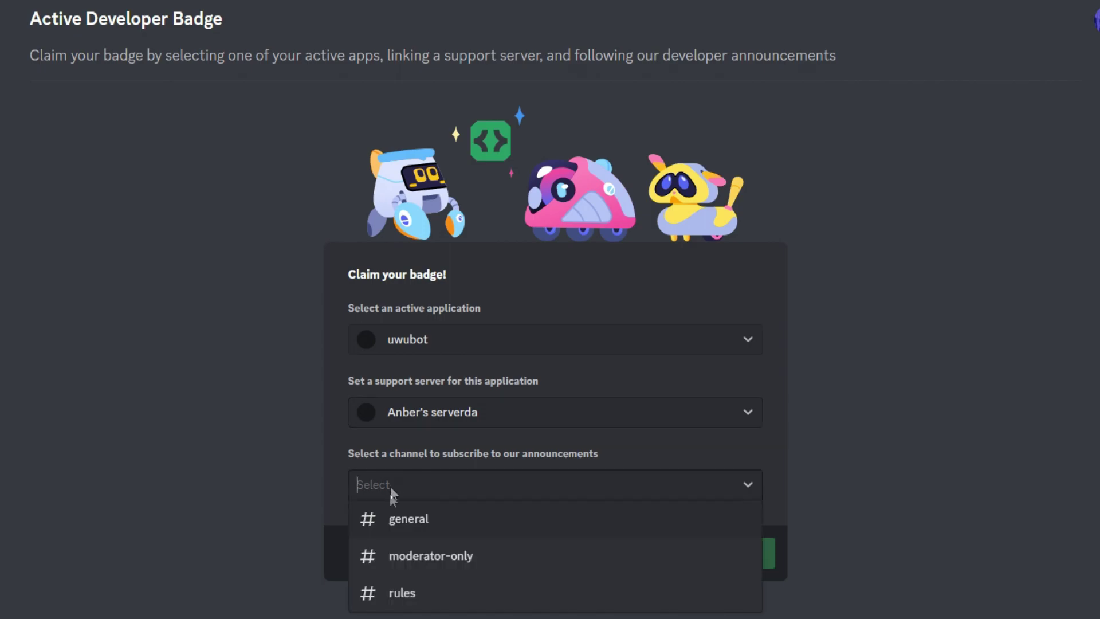
left_click(403, 532)
left_click(733, 560)
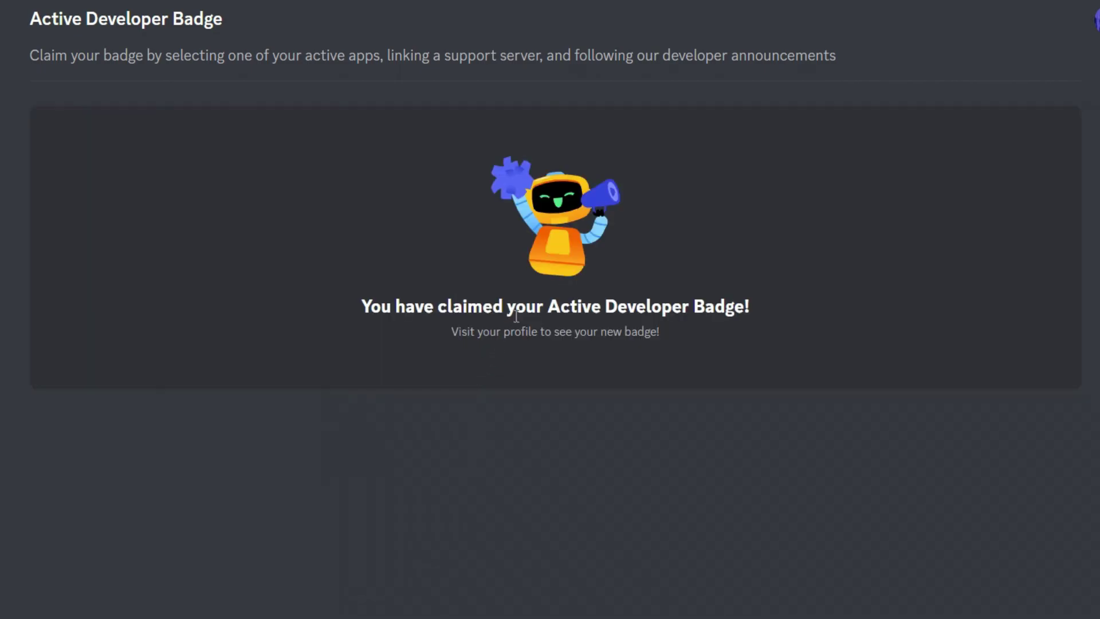
key("alt+Tab")
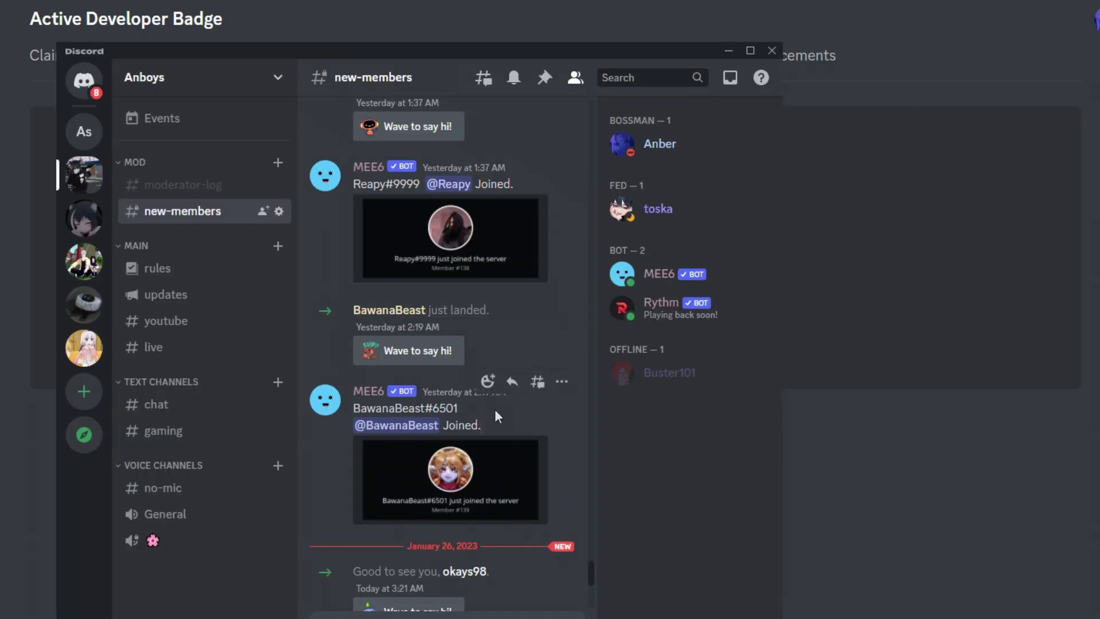
- View the Active Developer badge on your profile, then resume Fortnite parkour onto the purple column
left_click(633, 150)
mouse_move(547, 209)
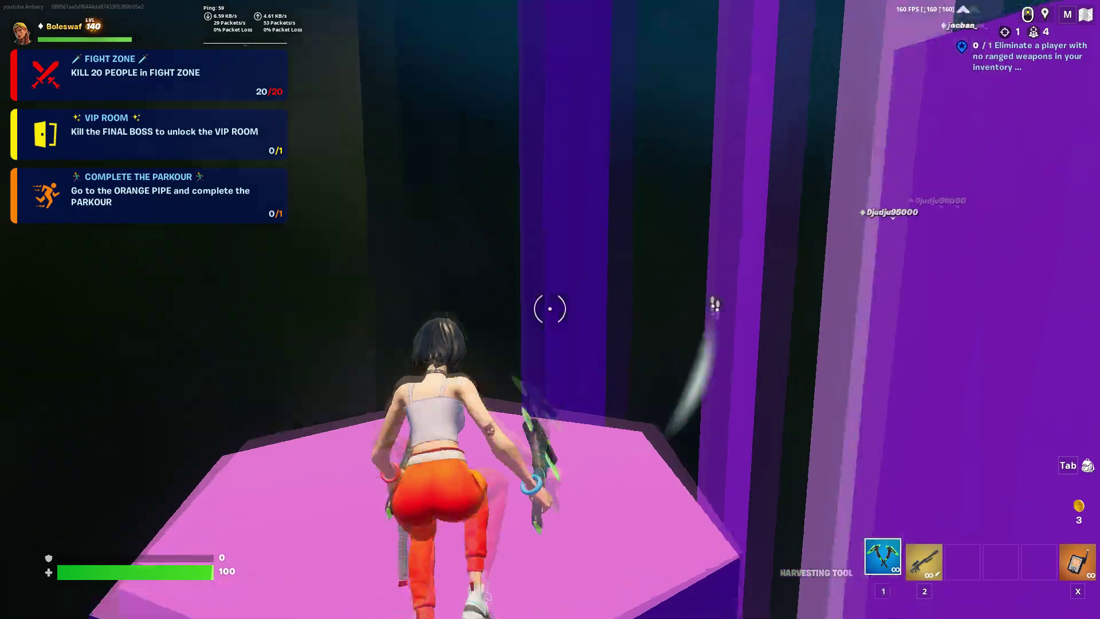
key("w")
key("space")
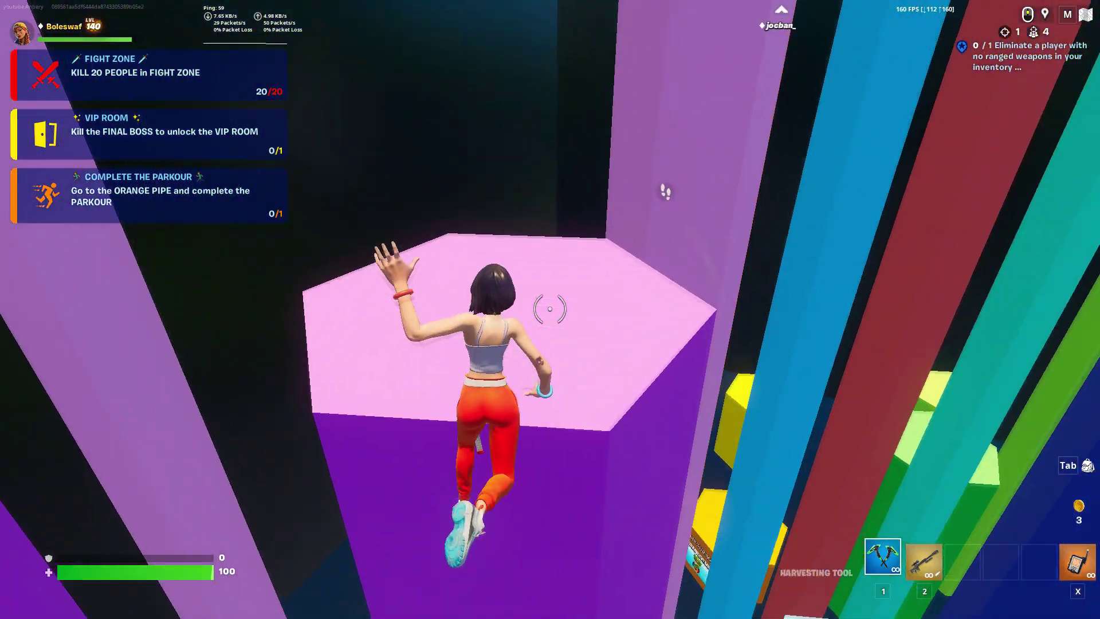
key("w")
key("space")
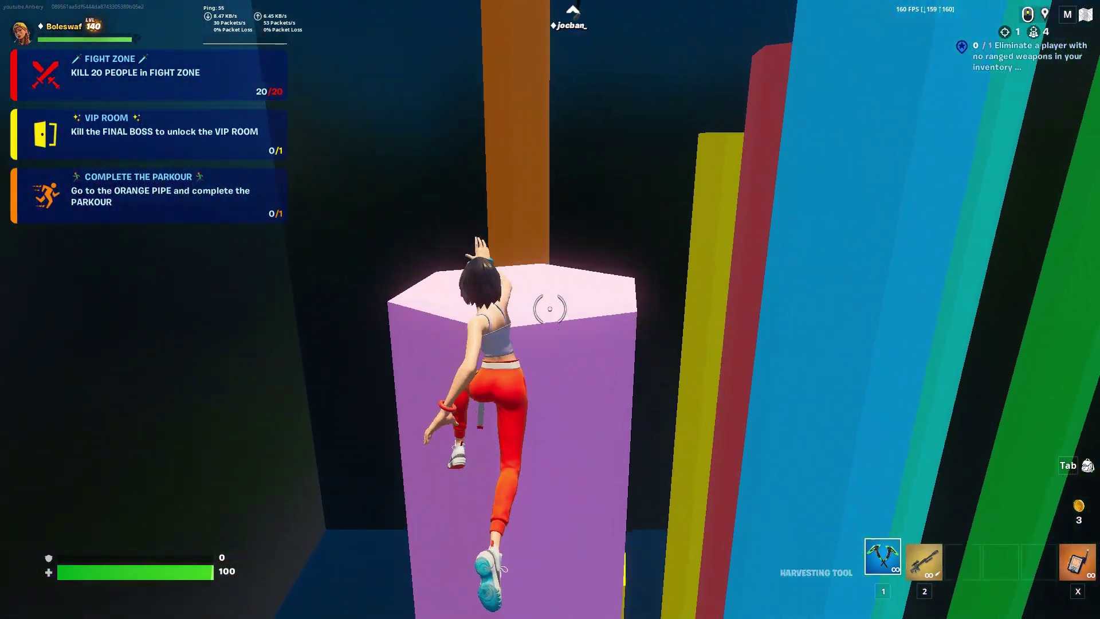
key("w")
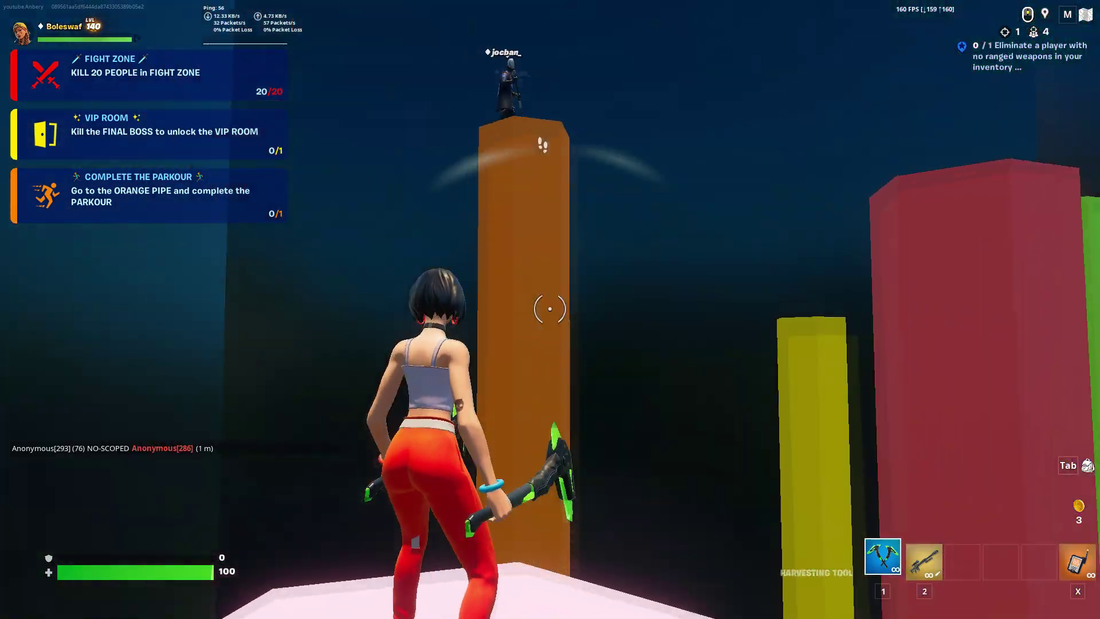